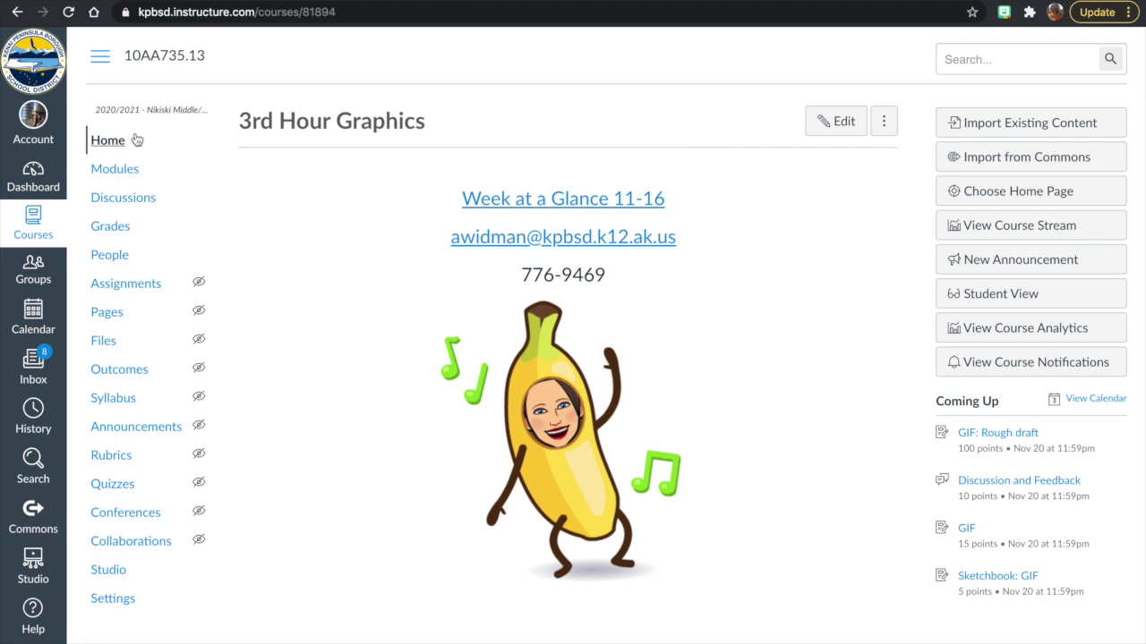
Open the Kara Walker discussion from Week at a Glance 11-16 and start a reply.
left_click(502, 207)
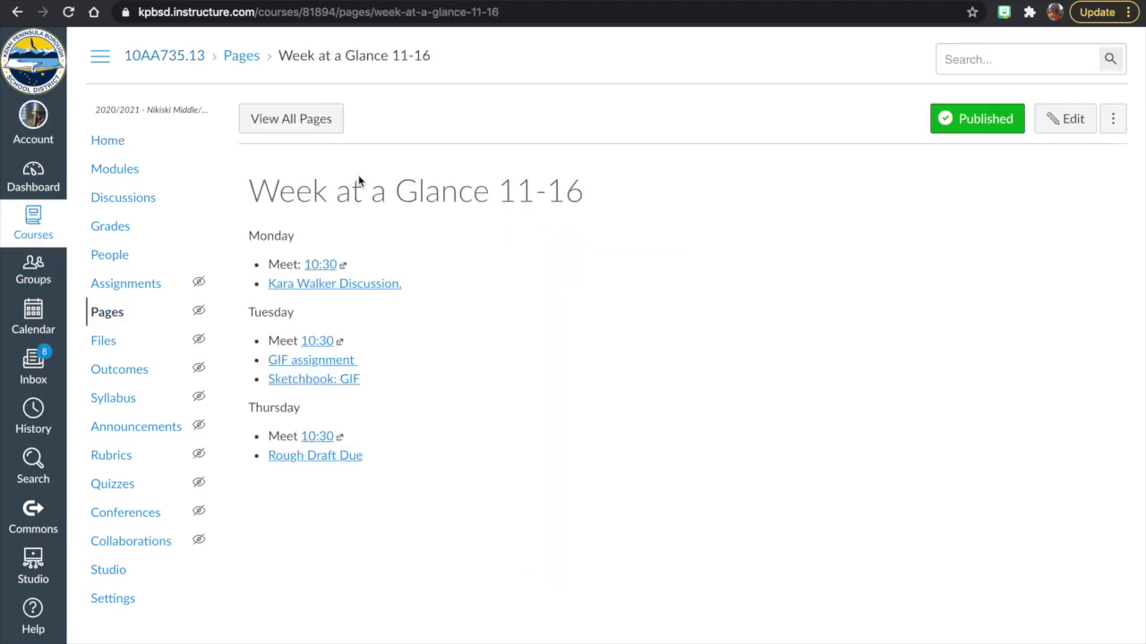
left_click(341, 290)
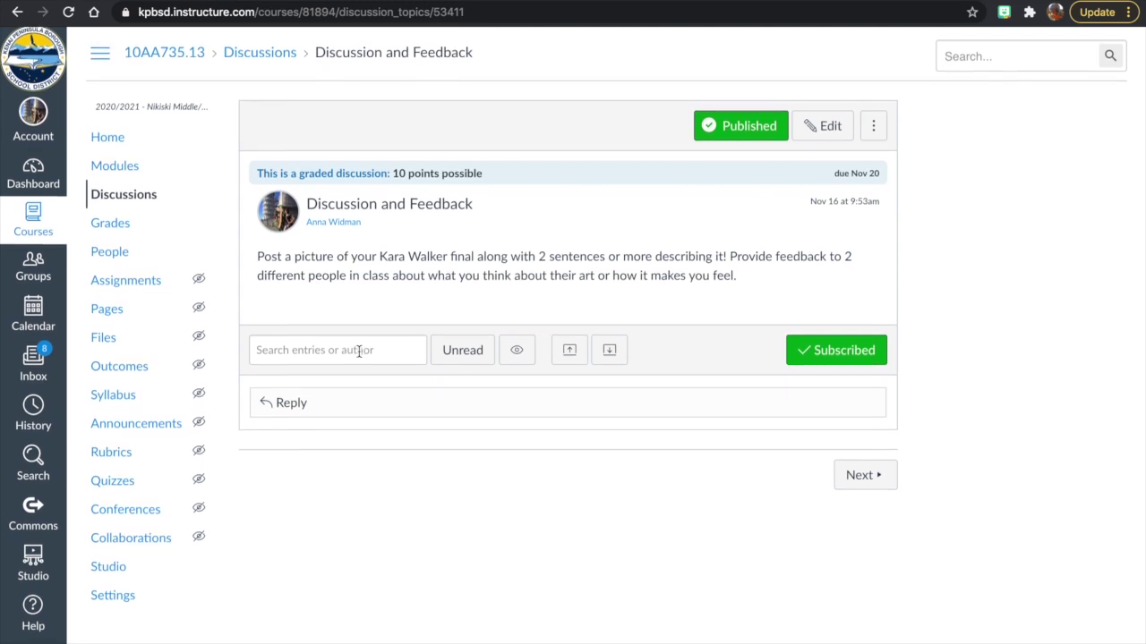
left_click(298, 406)
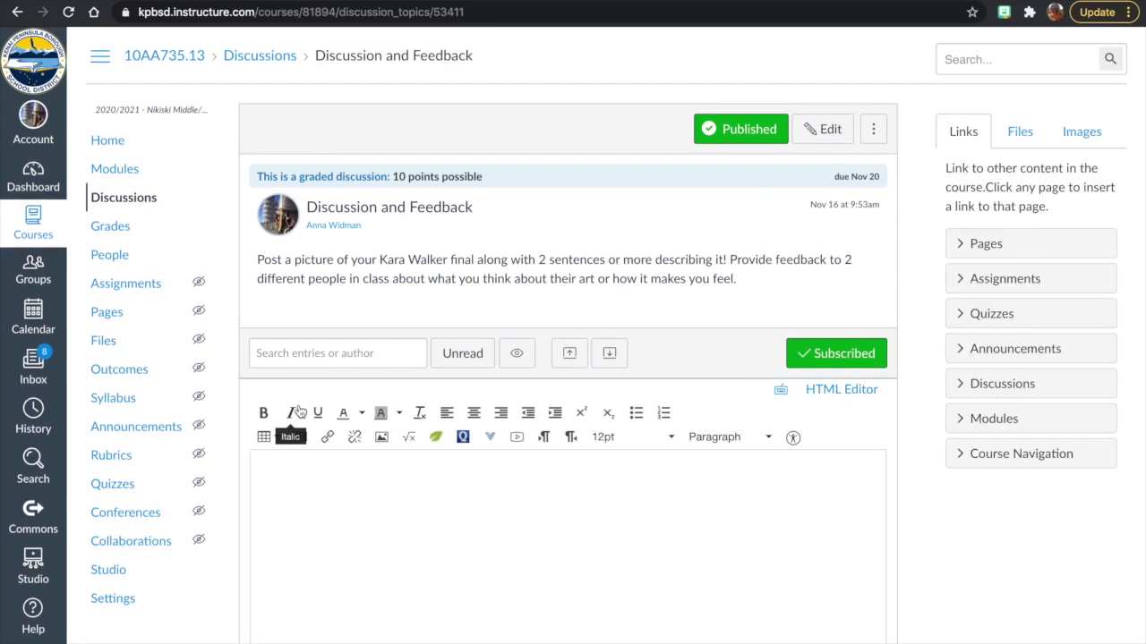
Start embedding an image and expand My files on the Canvas tab.
left_click(382, 439)
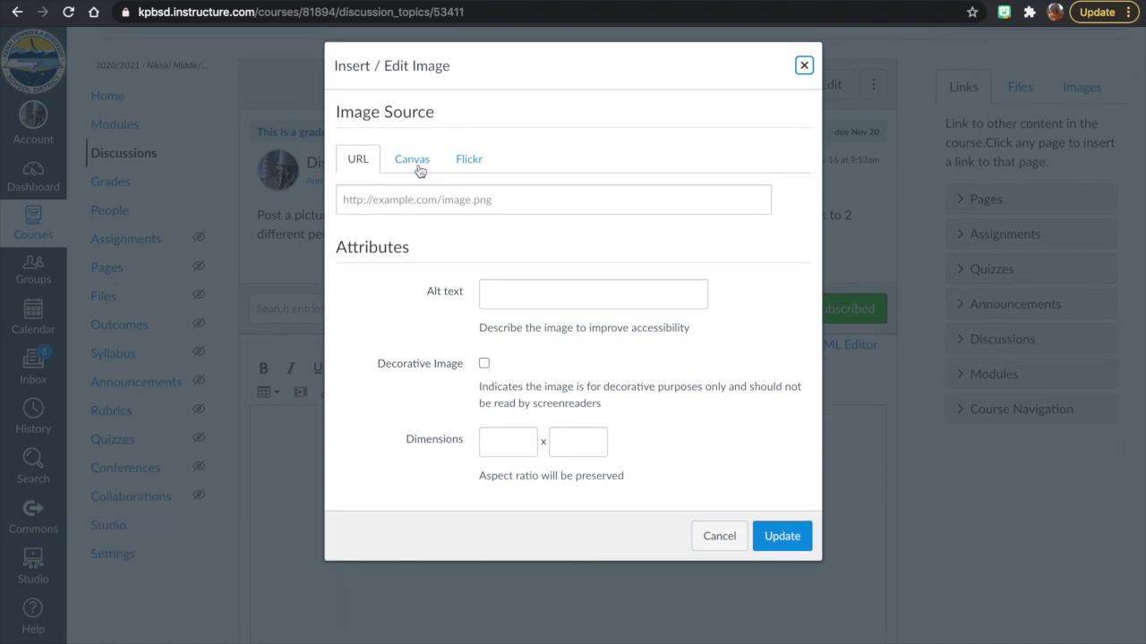
left_click(417, 159)
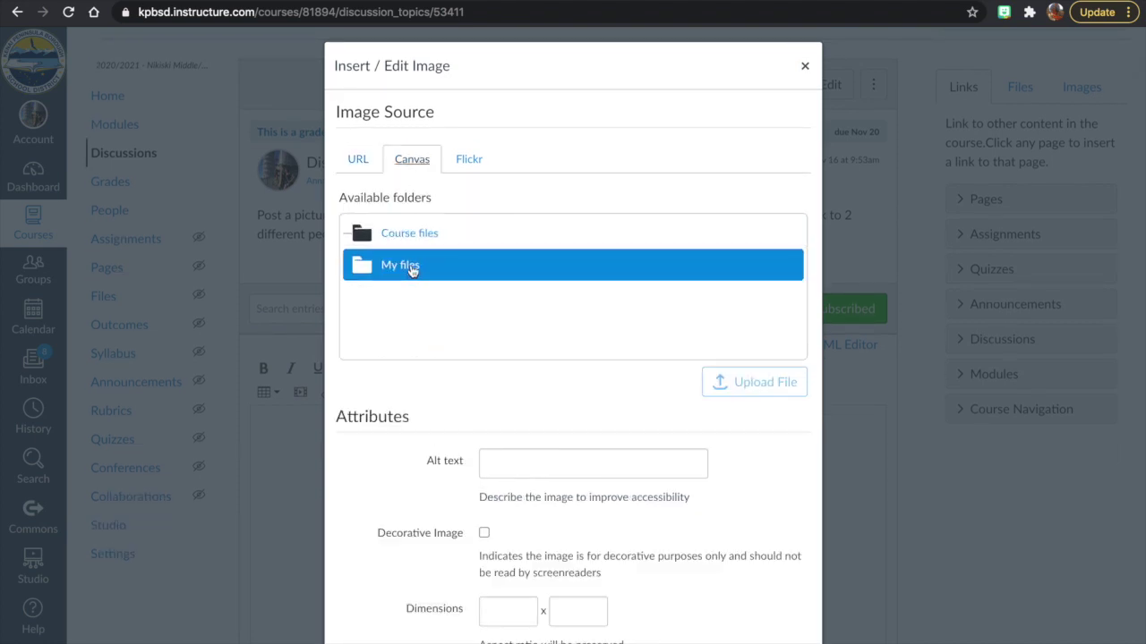
left_click(412, 266)
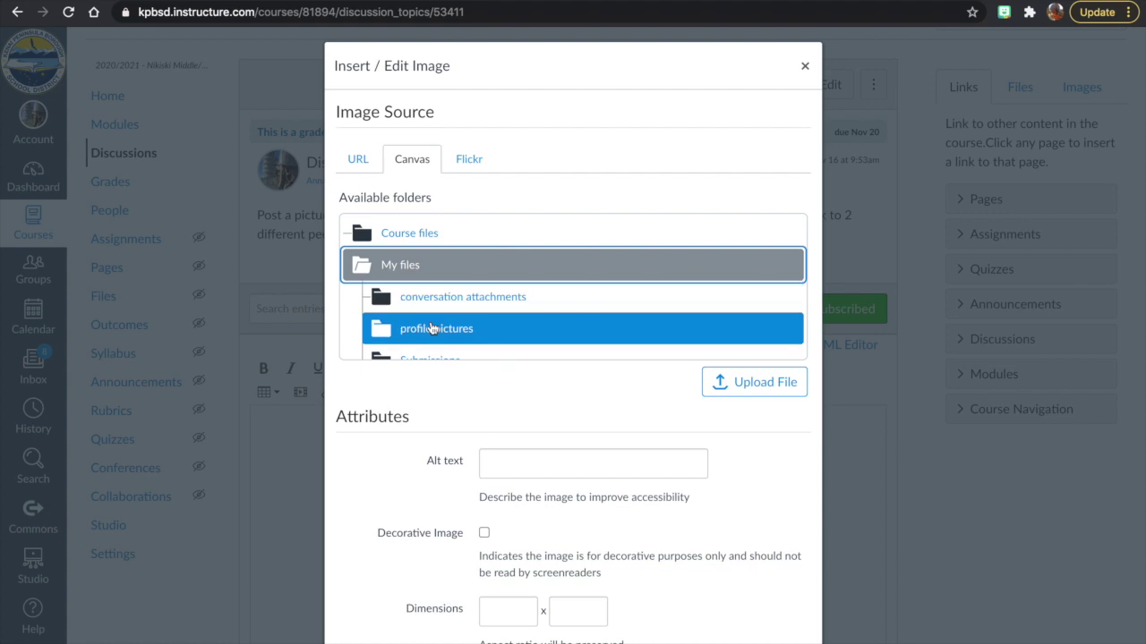
Browse the My files folders, then start uploading a new image from the computer.
scroll(428, 322, "down", 3)
scroll(431, 328, "down", 2)
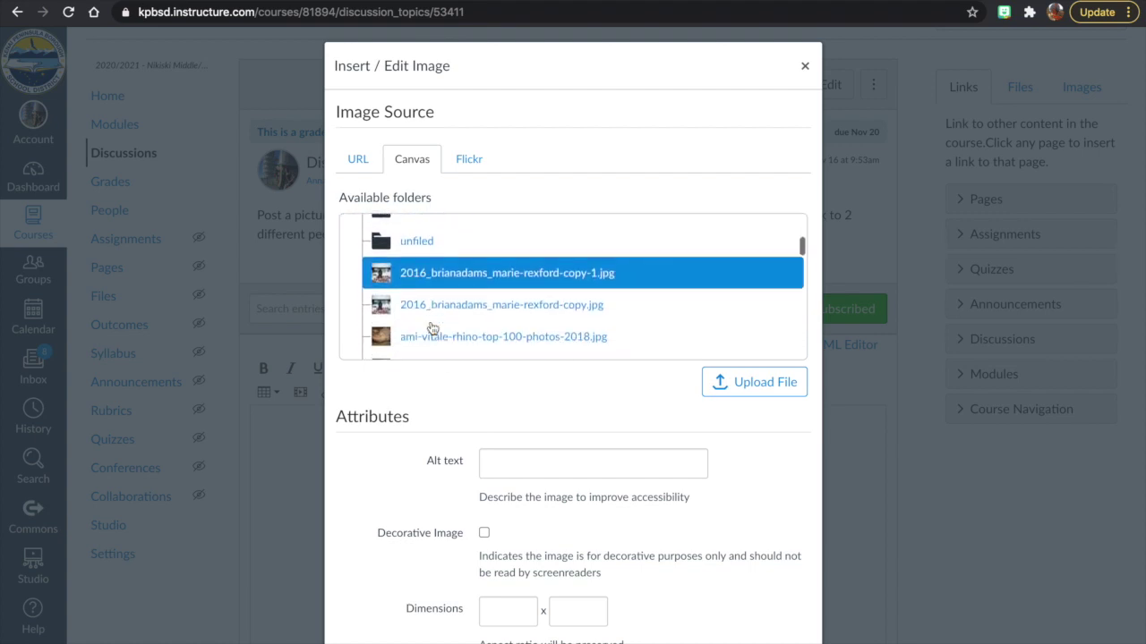
scroll(430, 327, "up", 1)
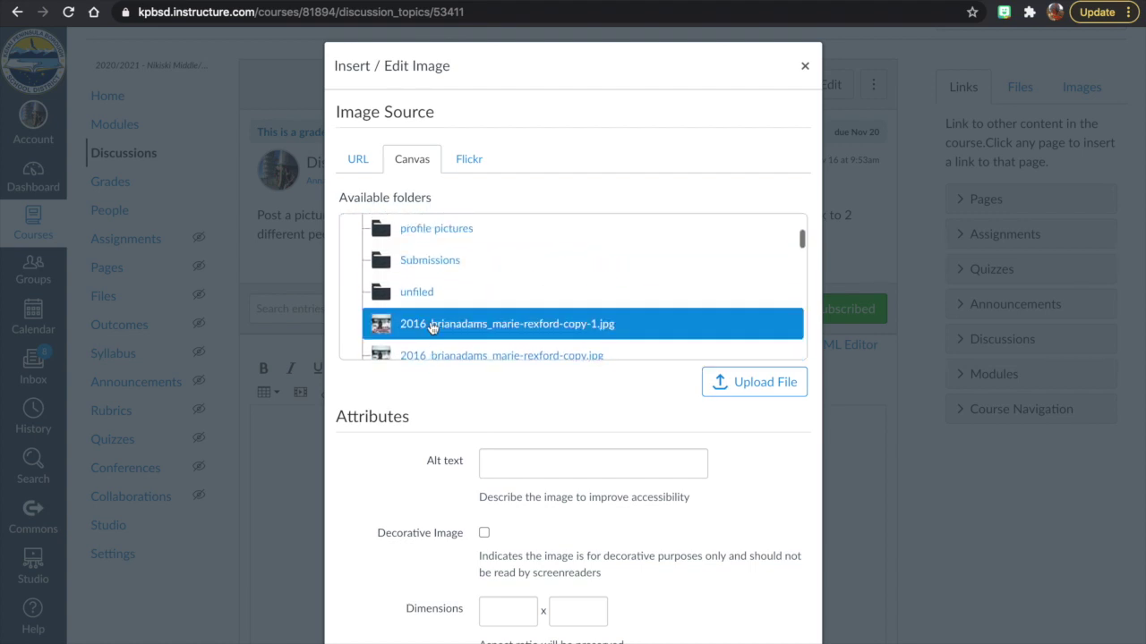
scroll(431, 328, "up", 3)
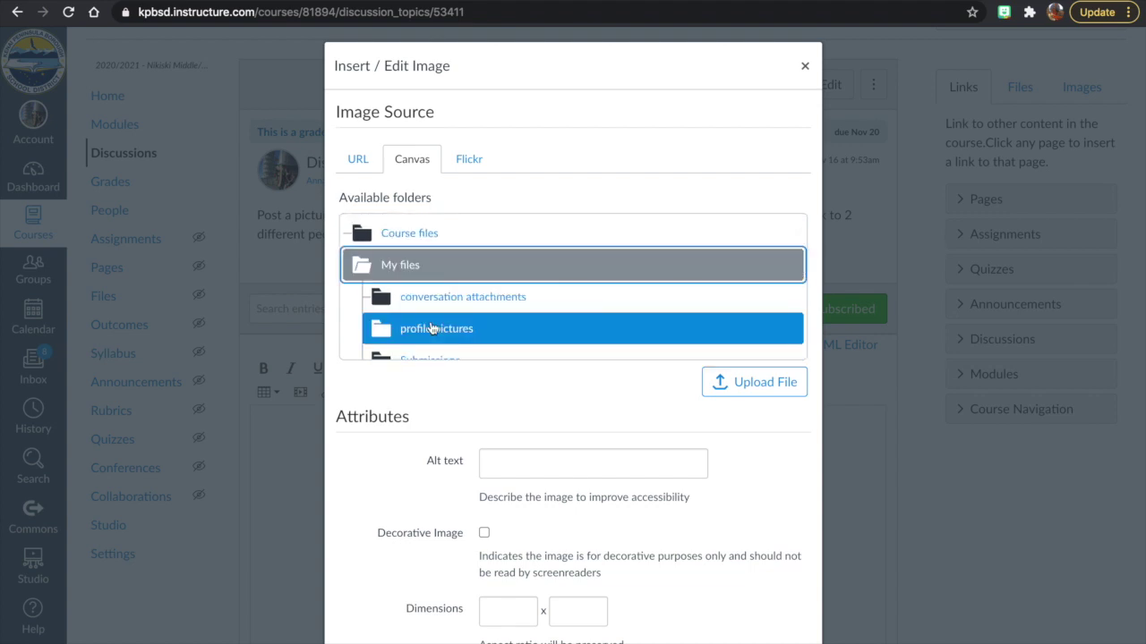
scroll(430, 328, "down", 2)
scroll(430, 328, "up", 2)
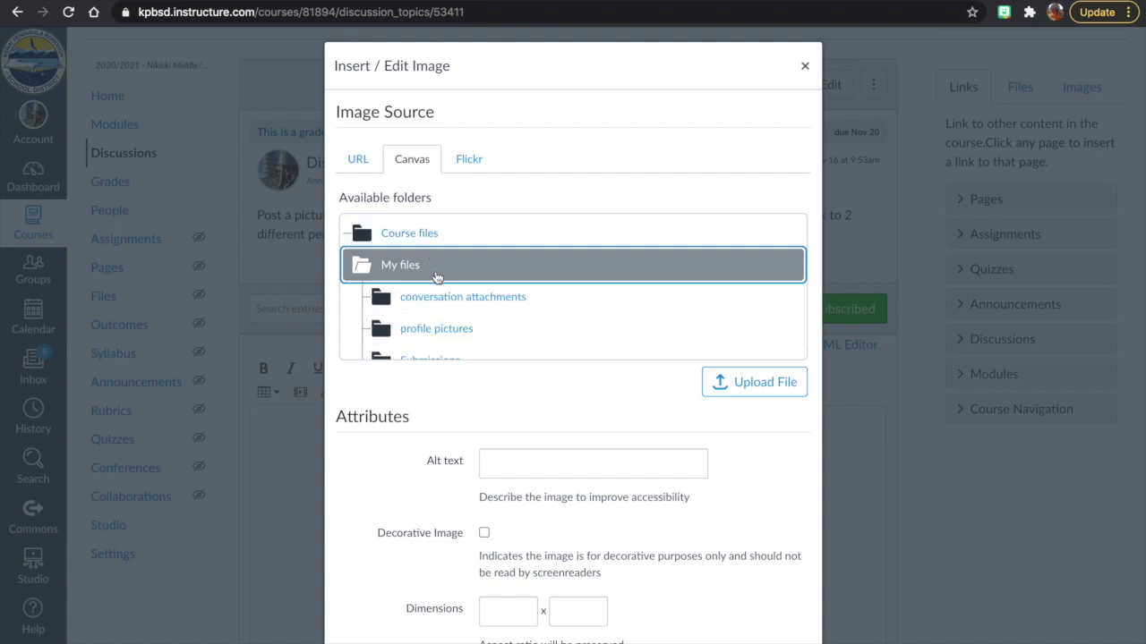
scroll(437, 300, "down", 1)
scroll(441, 306, "down", 1)
scroll(441, 306, "down", 1)
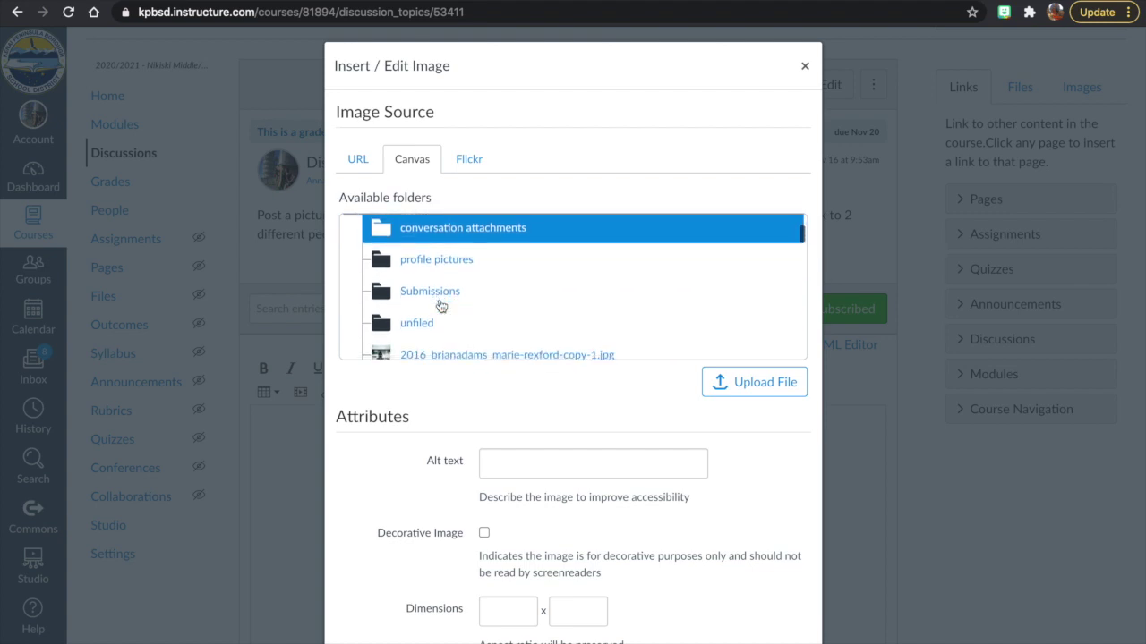
scroll(440, 306, "down", 1)
scroll(441, 307, "down", 1)
scroll(440, 306, "up", 4)
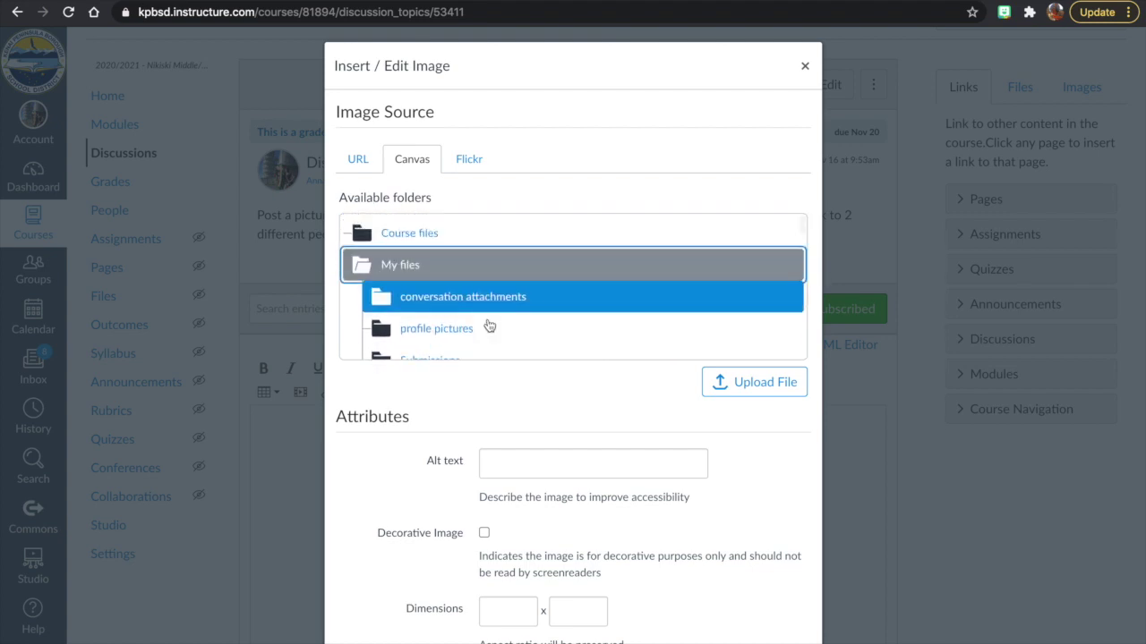
left_click(739, 398)
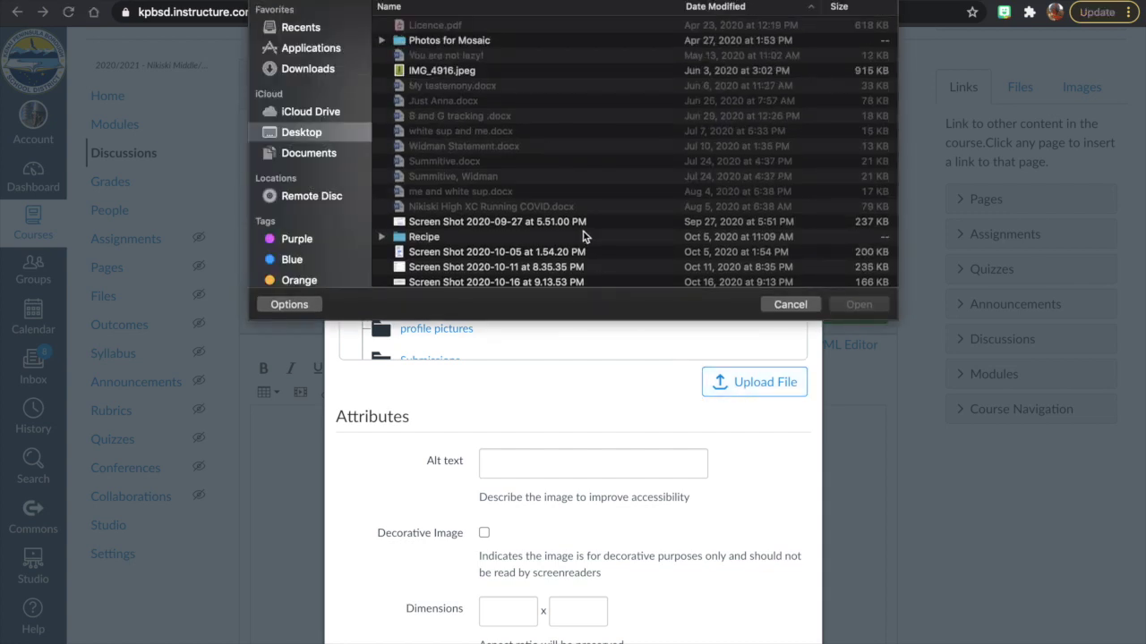
Select the black silhouette artwork photo from the Photos library.
scroll(354, 207, "down", 2)
scroll(354, 207, "down", 2)
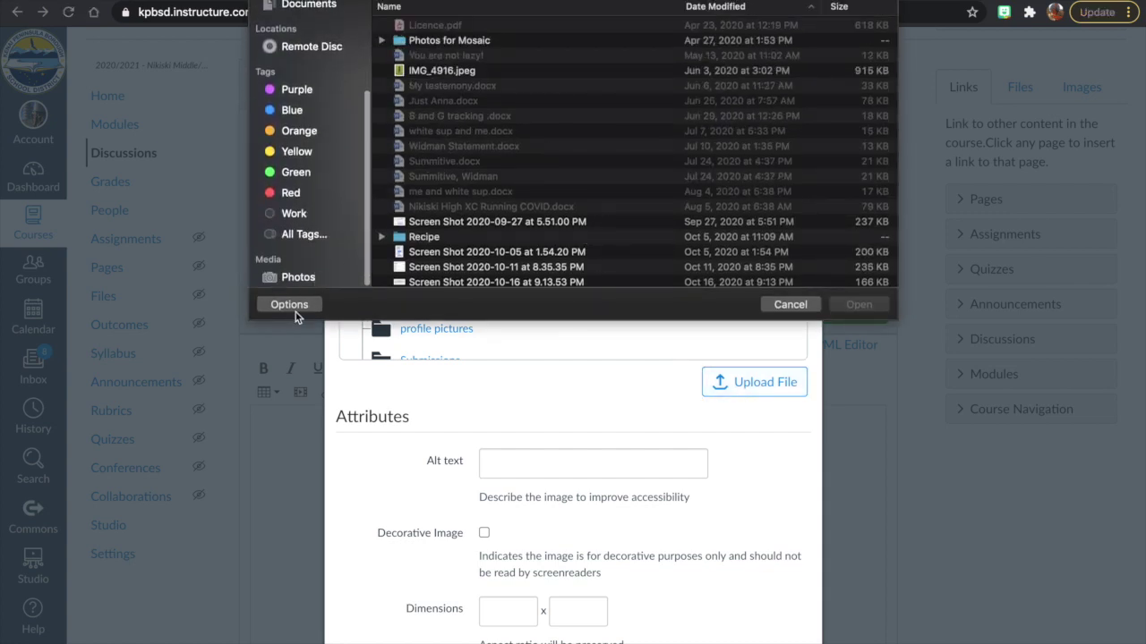
left_click(294, 273)
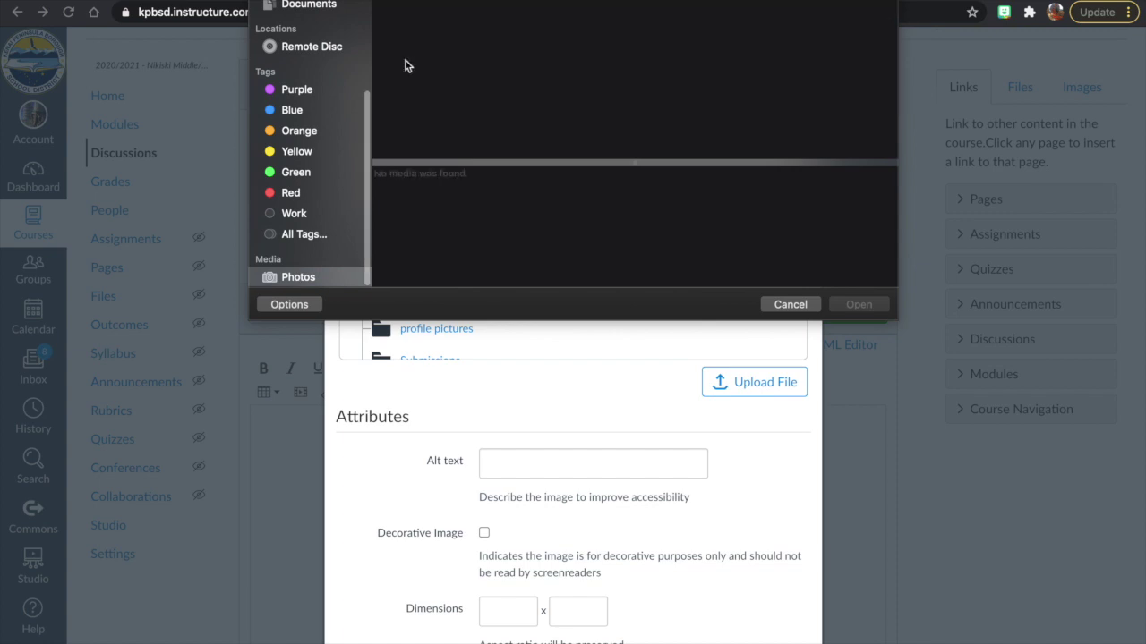
left_click(421, 9)
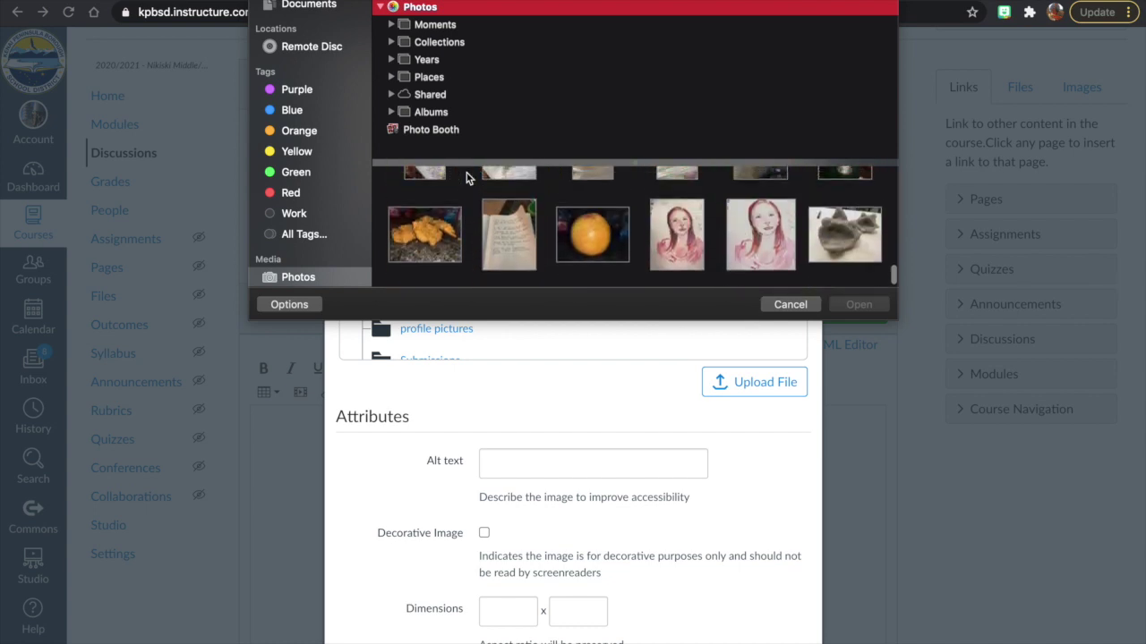
left_click(513, 232)
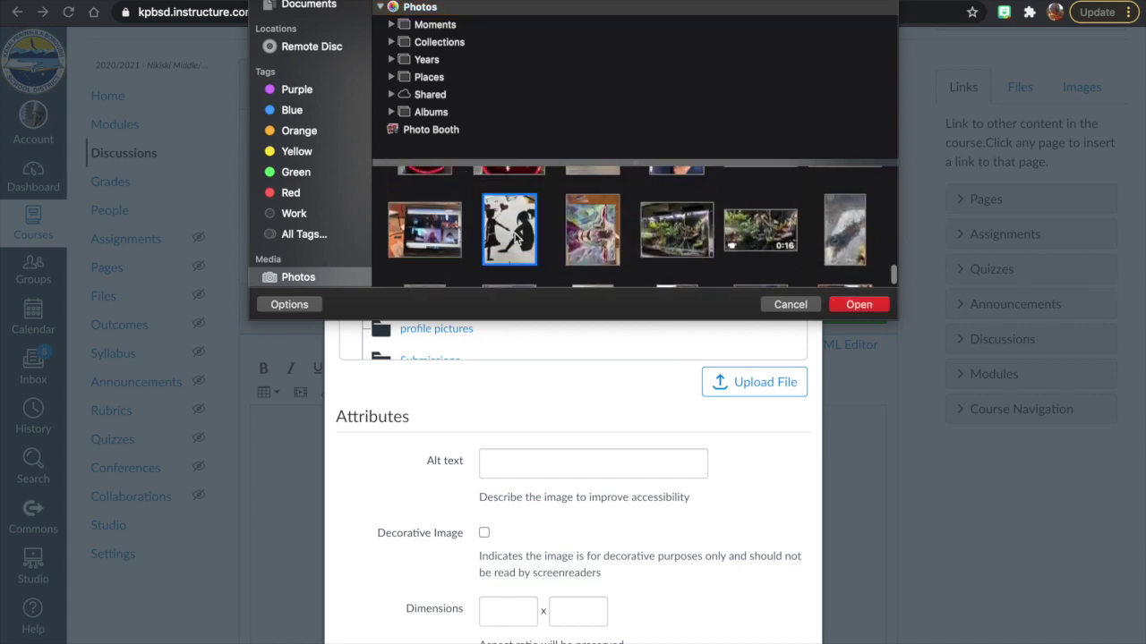
Confirm the silhouette photo so it uploads into the Insert / Edit Image dialog.
left_click(852, 306)
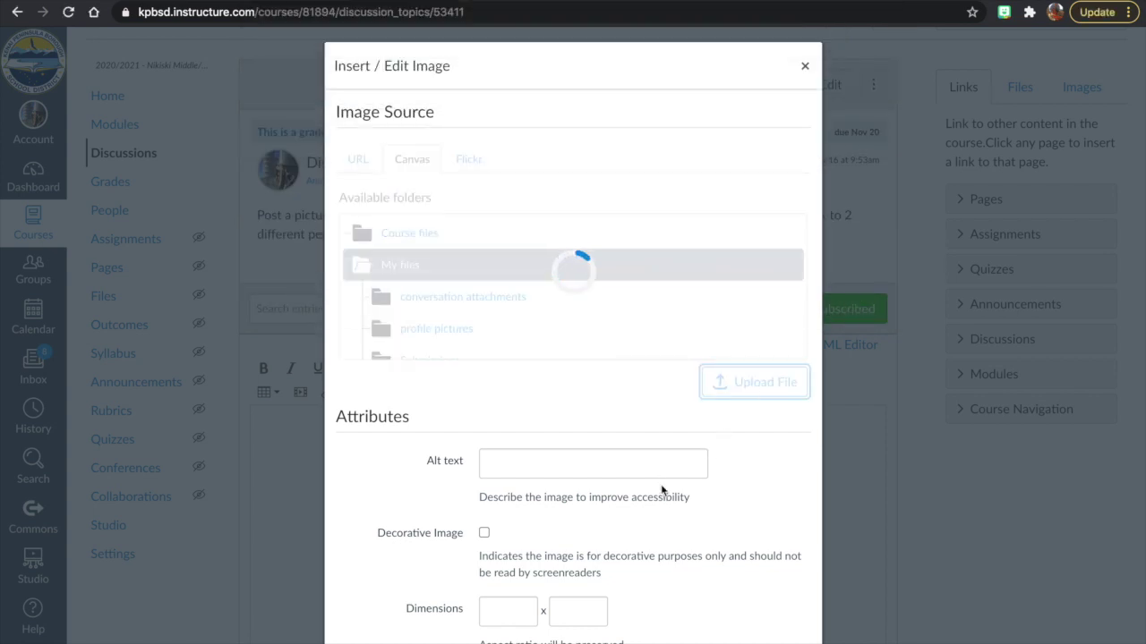
scroll(663, 490, "down", 1)
scroll(661, 484, "down", 5)
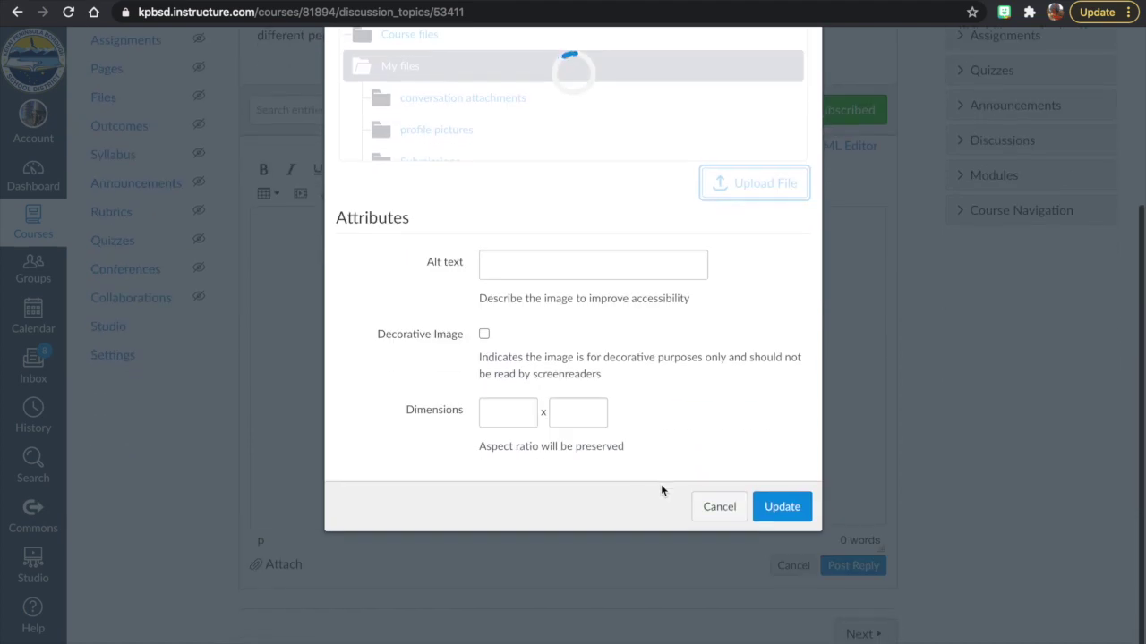
Insert the uploaded artwork photo into the reply.
left_click(784, 519)
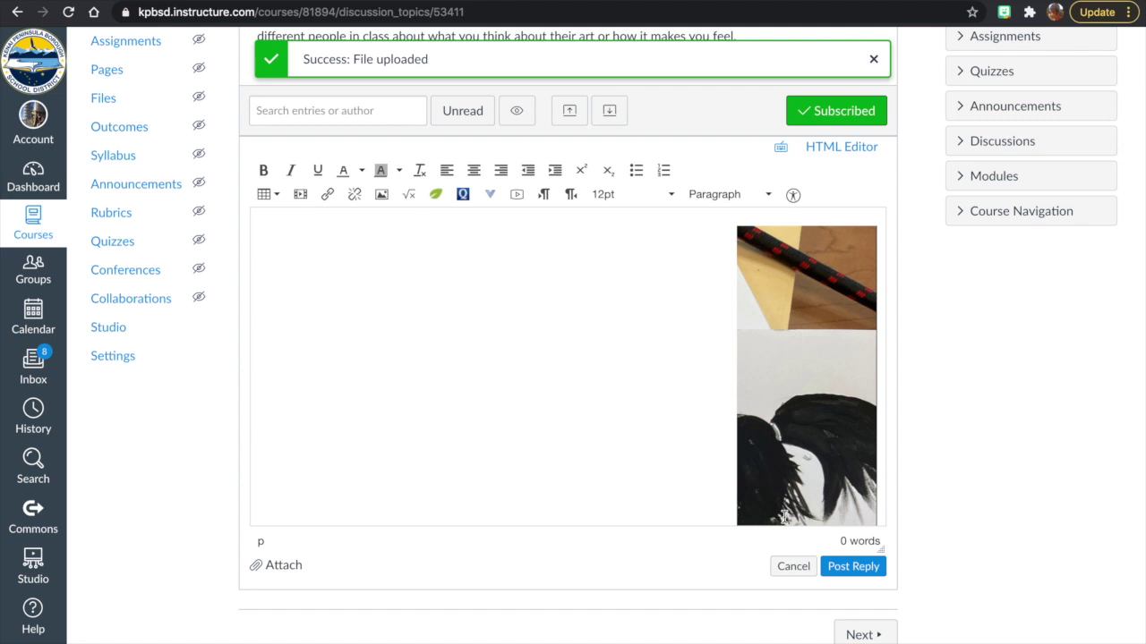
scroll(626, 403, "down", 3)
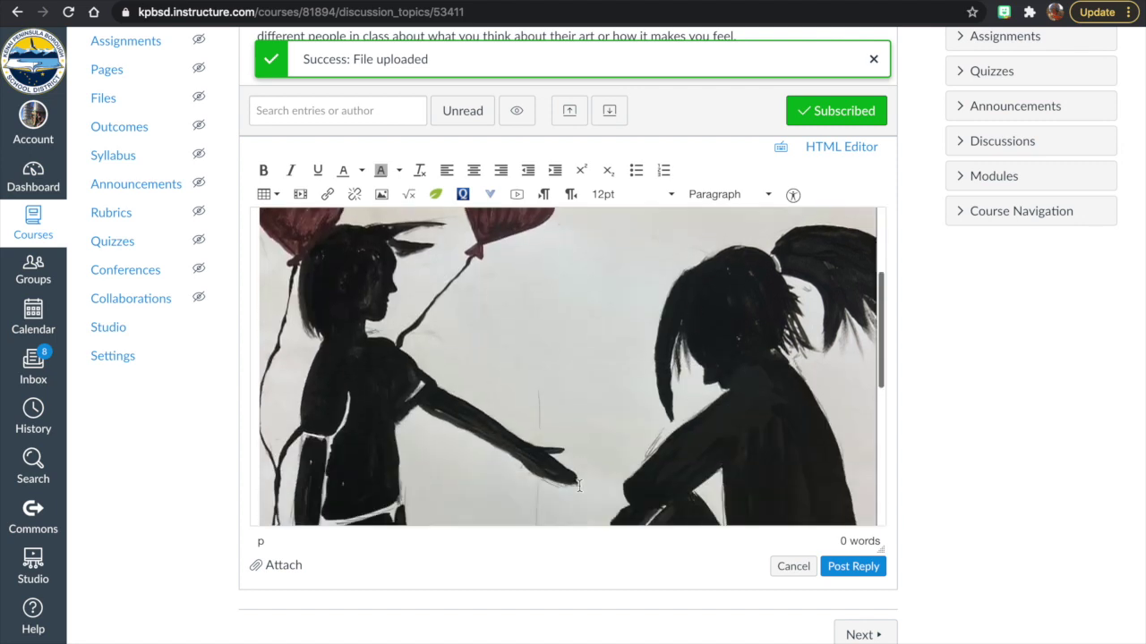
scroll(579, 486, "down", 3)
scroll(580, 486, "down", 1)
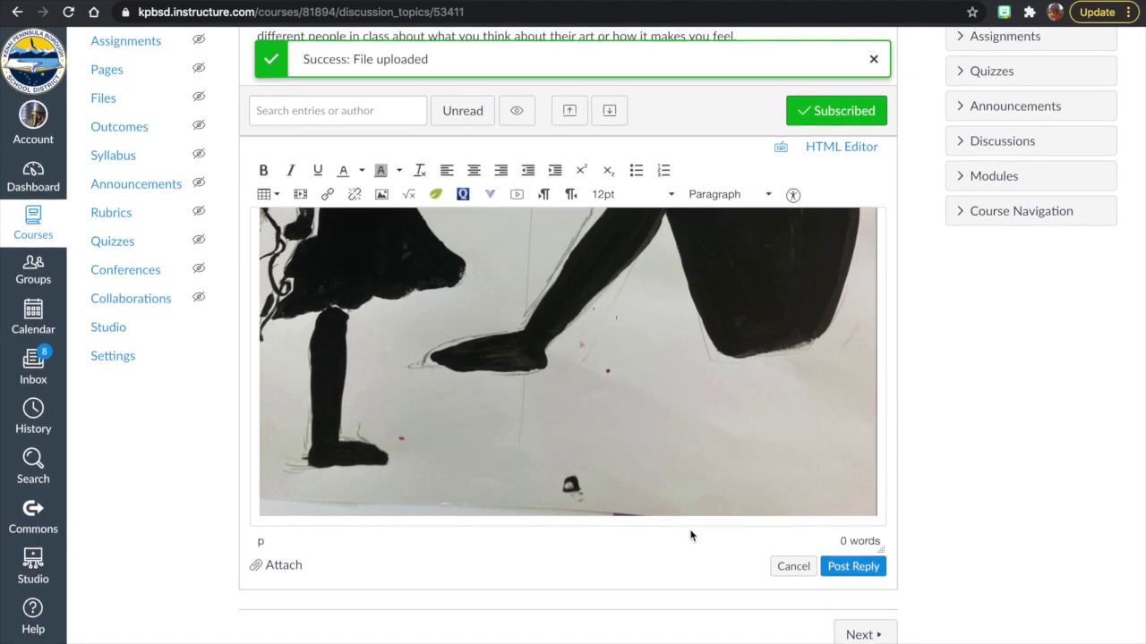
scroll(638, 492, "up", 5)
scroll(638, 492, "up", 5)
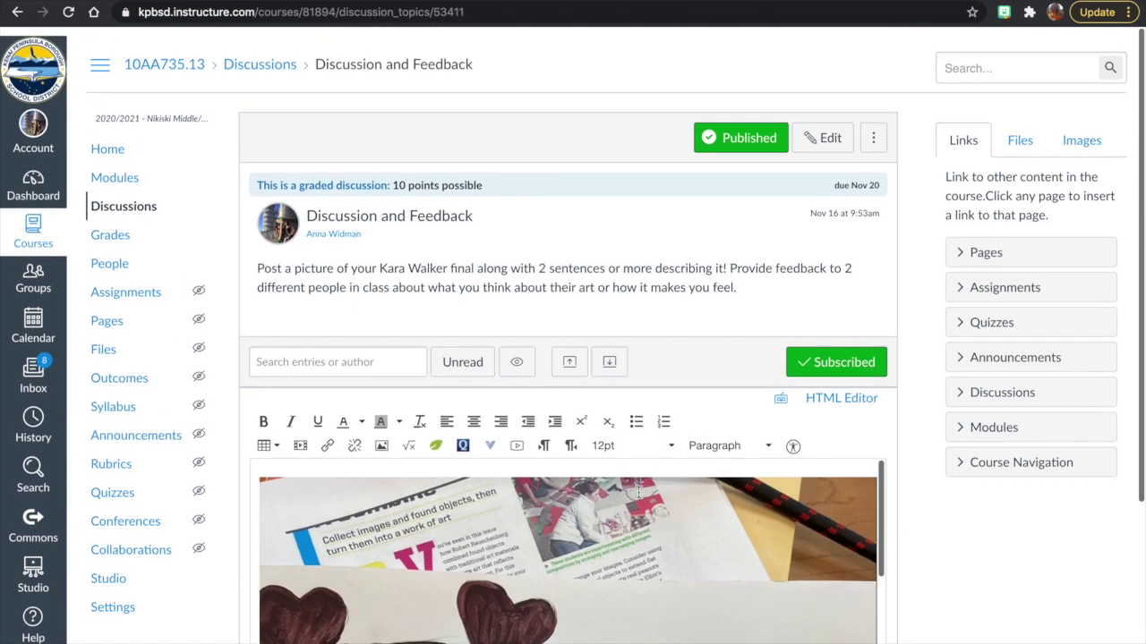
scroll(638, 492, "down", 2)
scroll(638, 493, "down", 5)
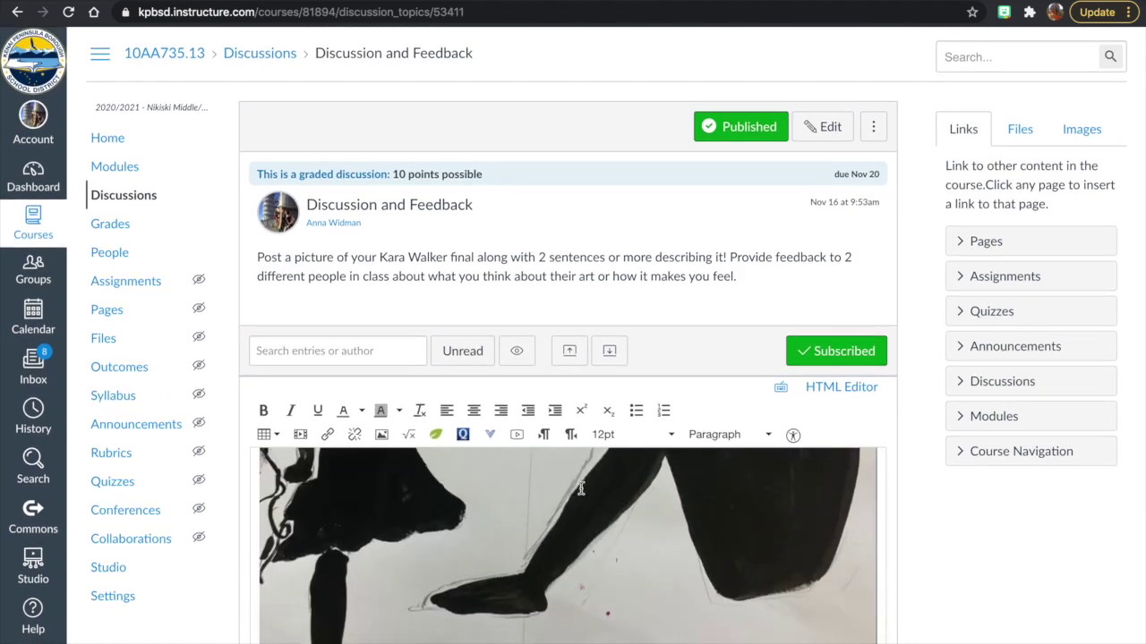
scroll(646, 349, "down", 5)
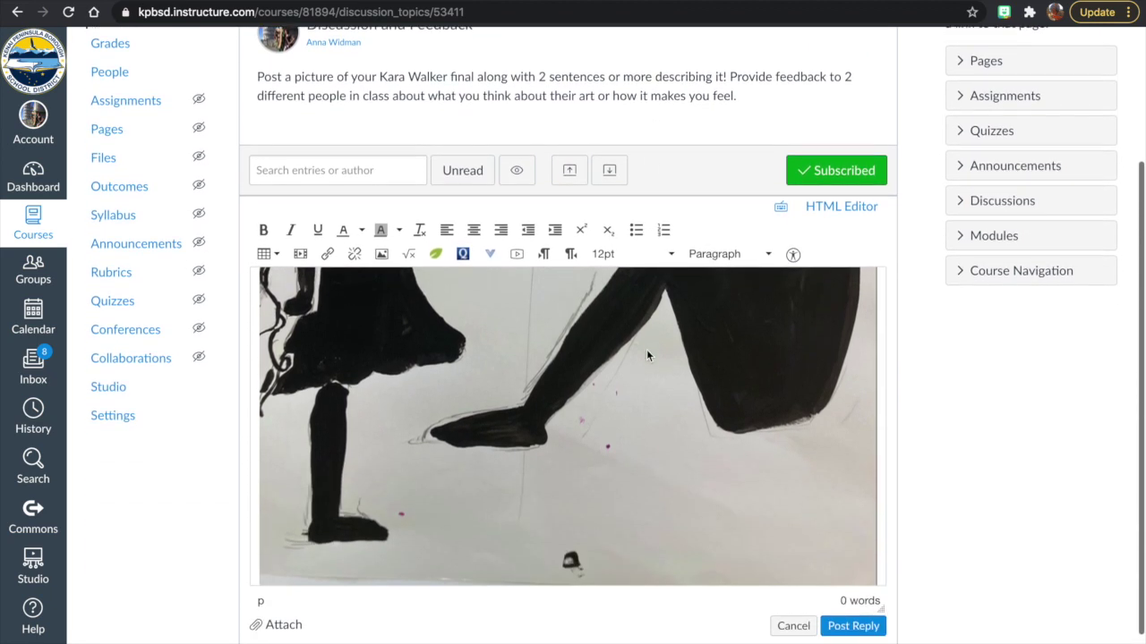
Add a blank line above the embedded artwork photo.
left_click(552, 418)
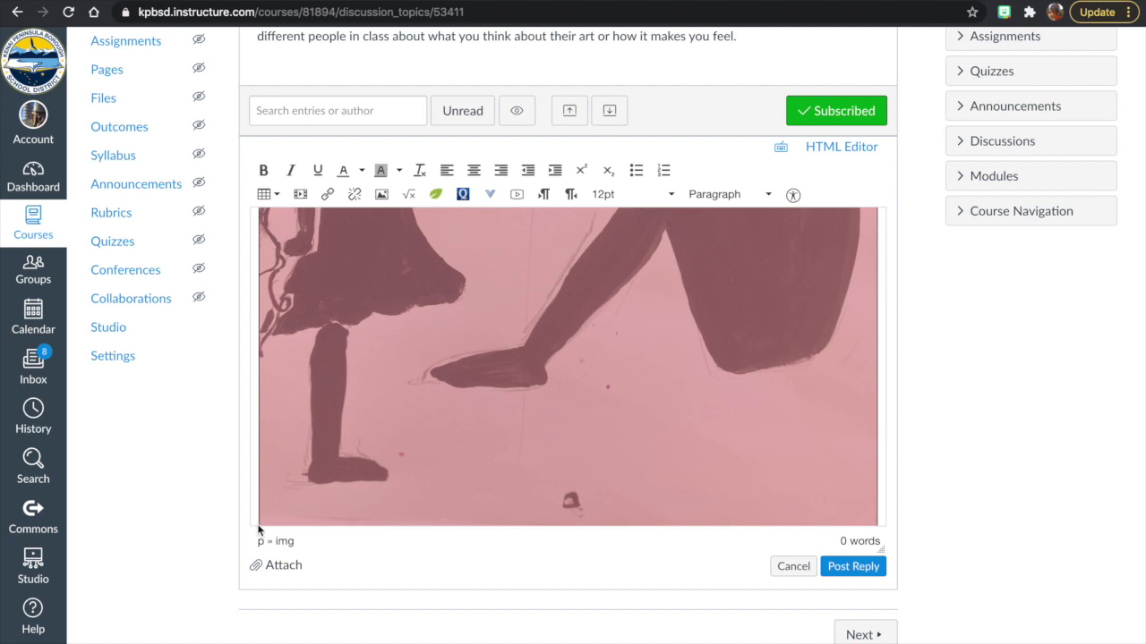
scroll(313, 565, "up", 2)
scroll(313, 564, "up", 3)
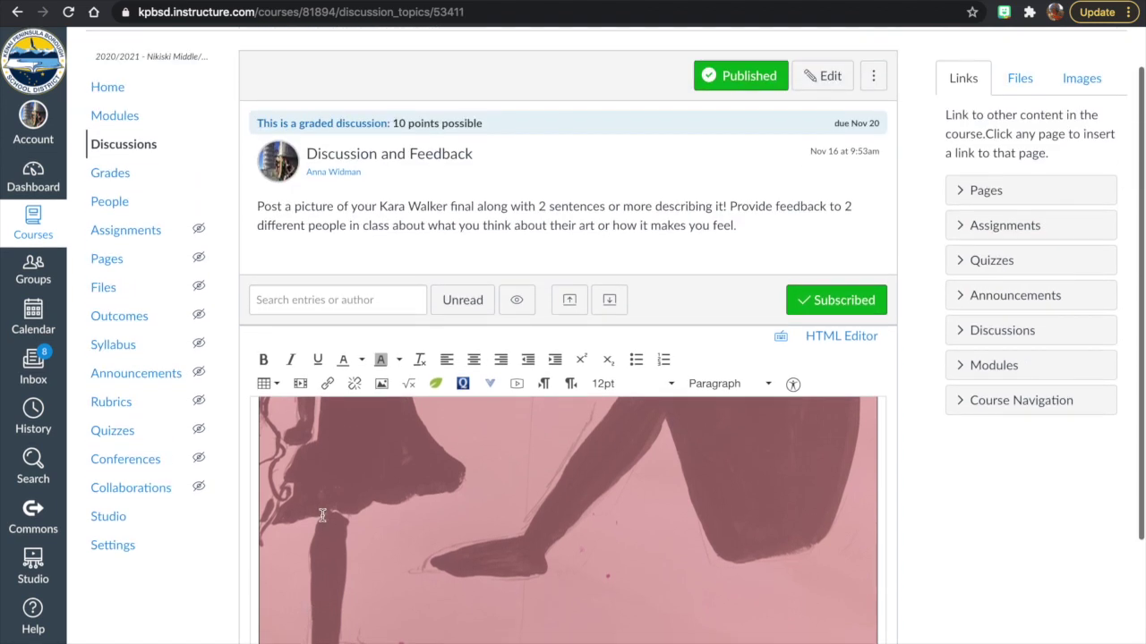
scroll(325, 510, "up", 5)
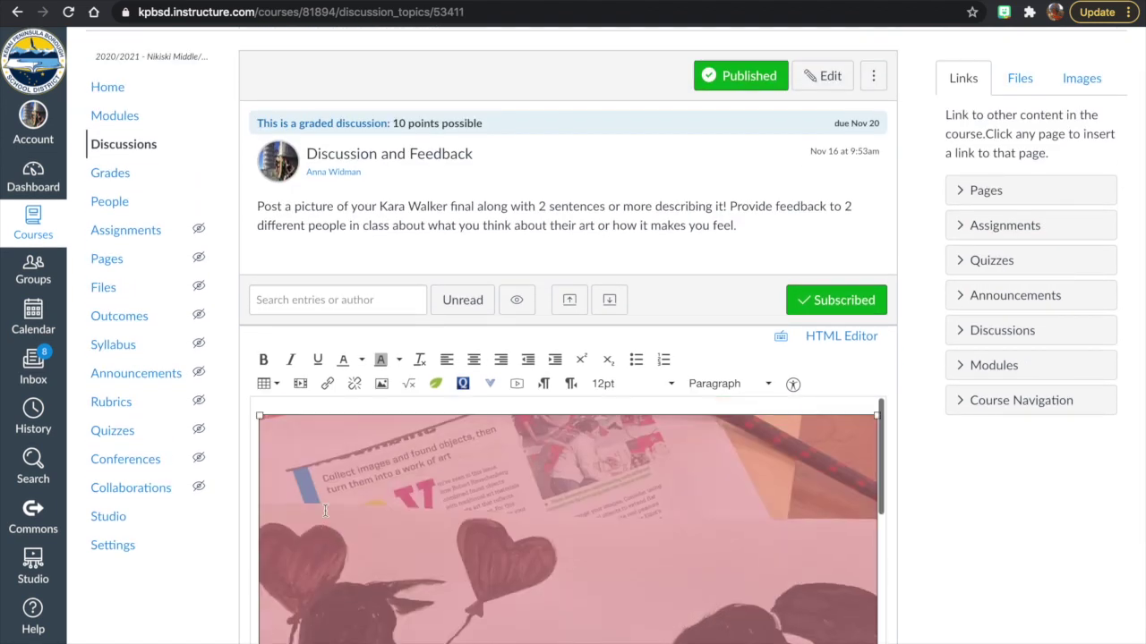
left_click(300, 408)
key("Return")
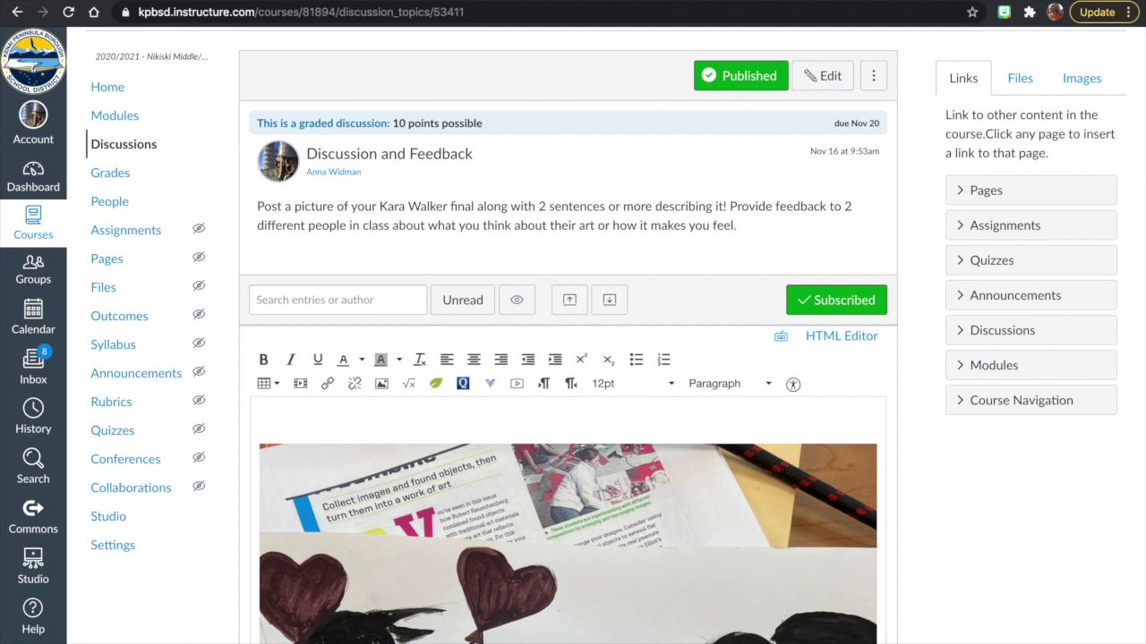
Type a first sentence above the photo about a sad girl and depression in society.
type("This is an")
type("image of")
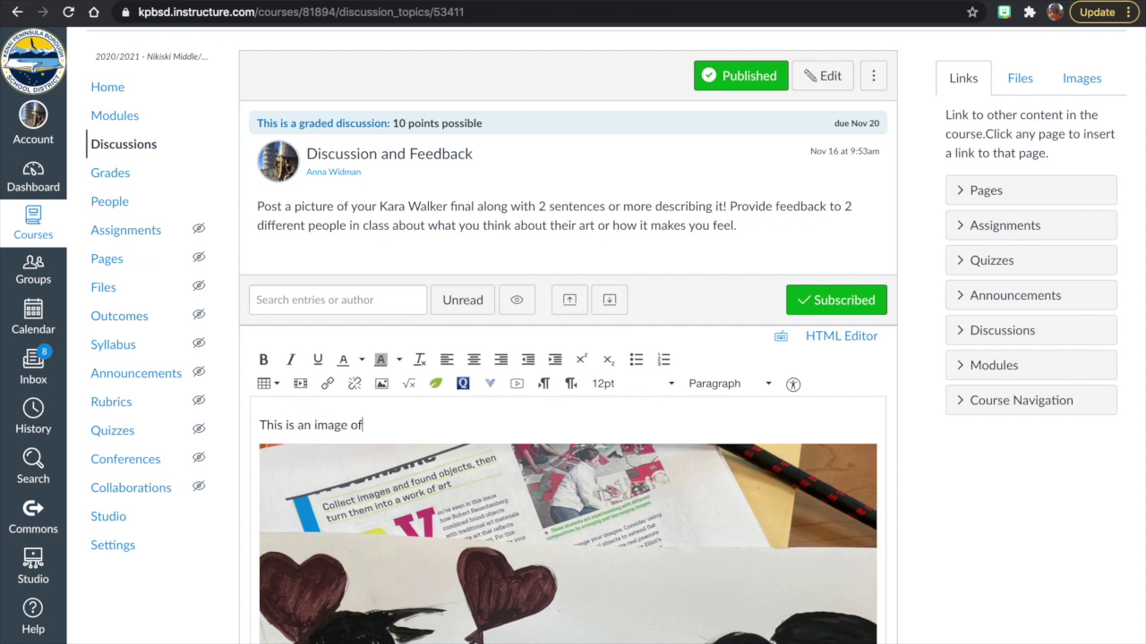
type("girl ")
type("who is ")
type("sad")
type("., ")
type("Depr")
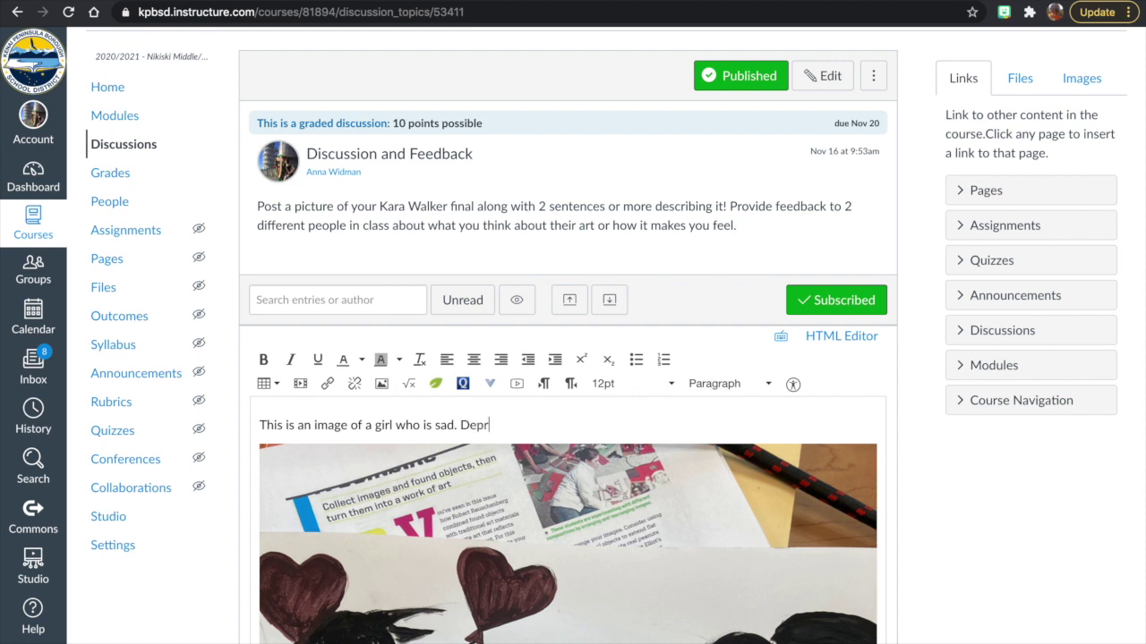
type("on ")
type("is definat")
type("ly aniss")
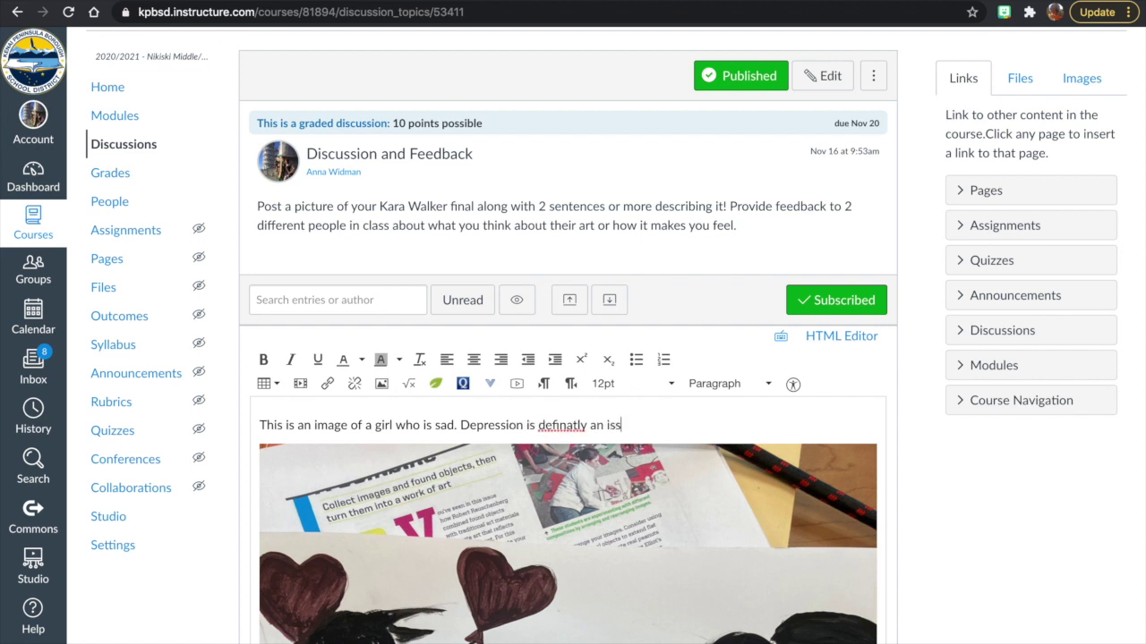
type("ue that is p")
type("rev")
type("elant in ")
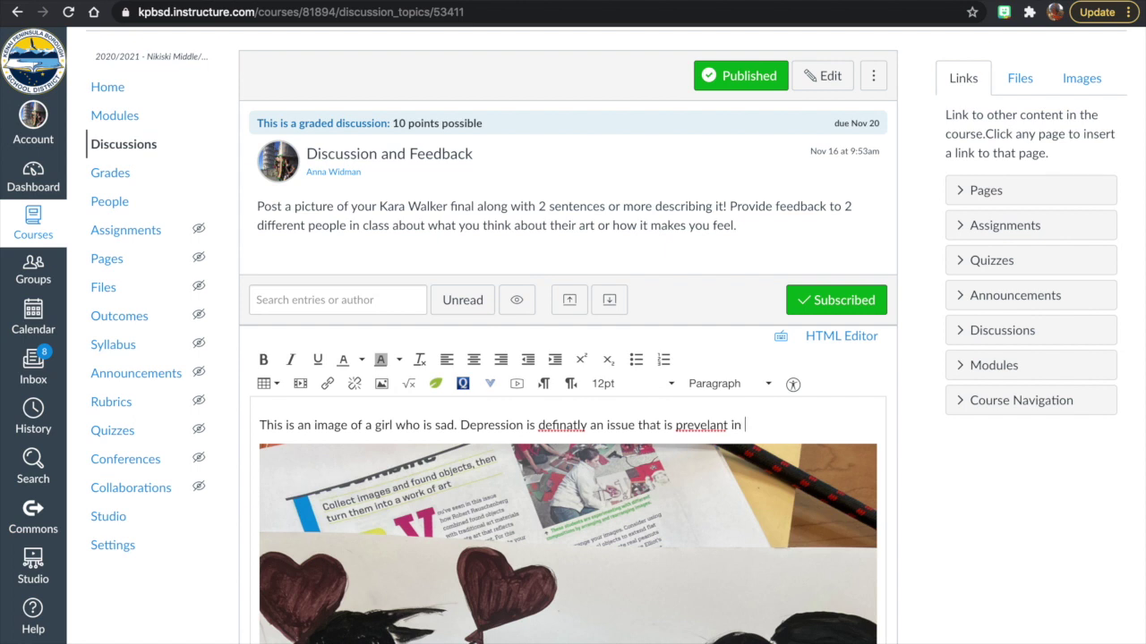
type("ci")
type("ety,")
Correct the misspelled 'definatly' and 'prevelant' using spelling suggestions.
right_click(561, 428)
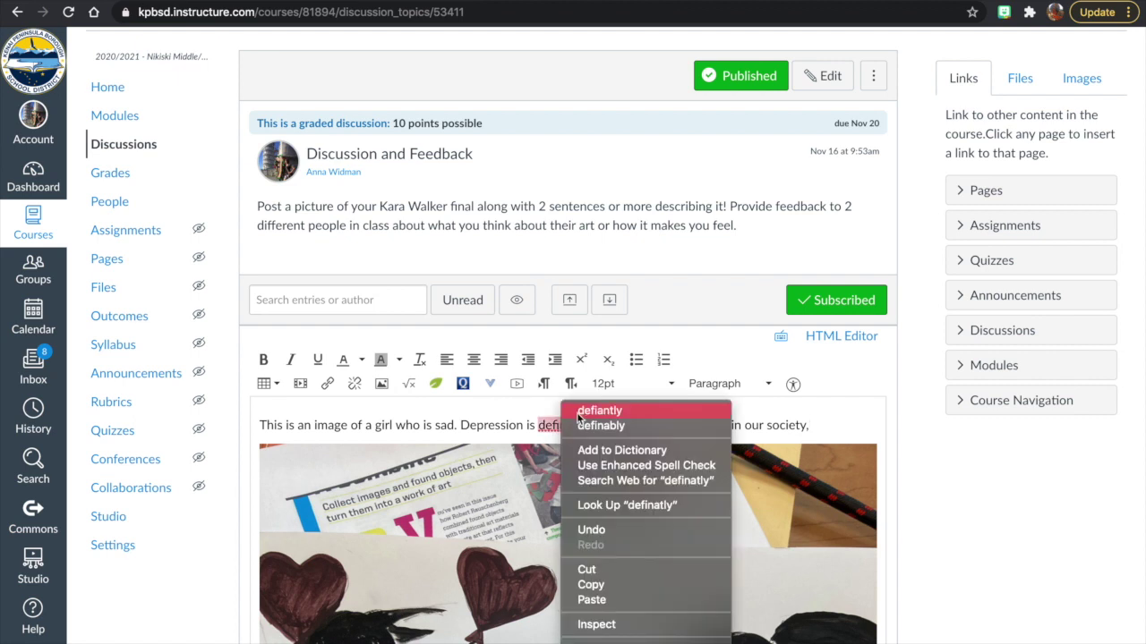
left_click(582, 411)
right_click(701, 427)
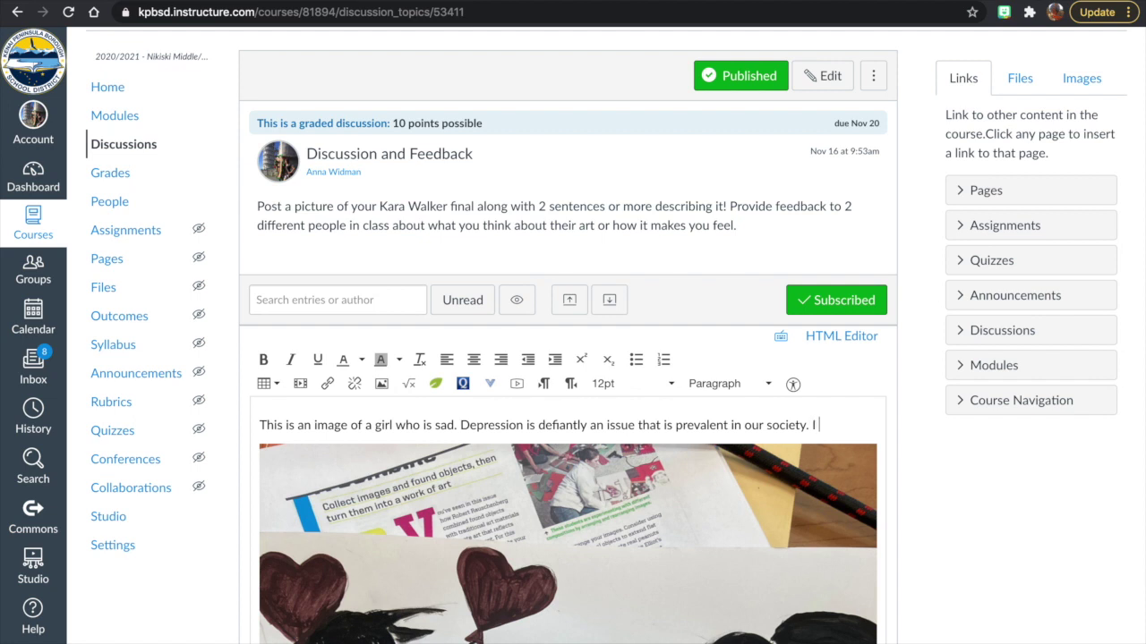
Add a second sentence about a girl with balloons, fixing its typos.
type("also inclu")
type("d")
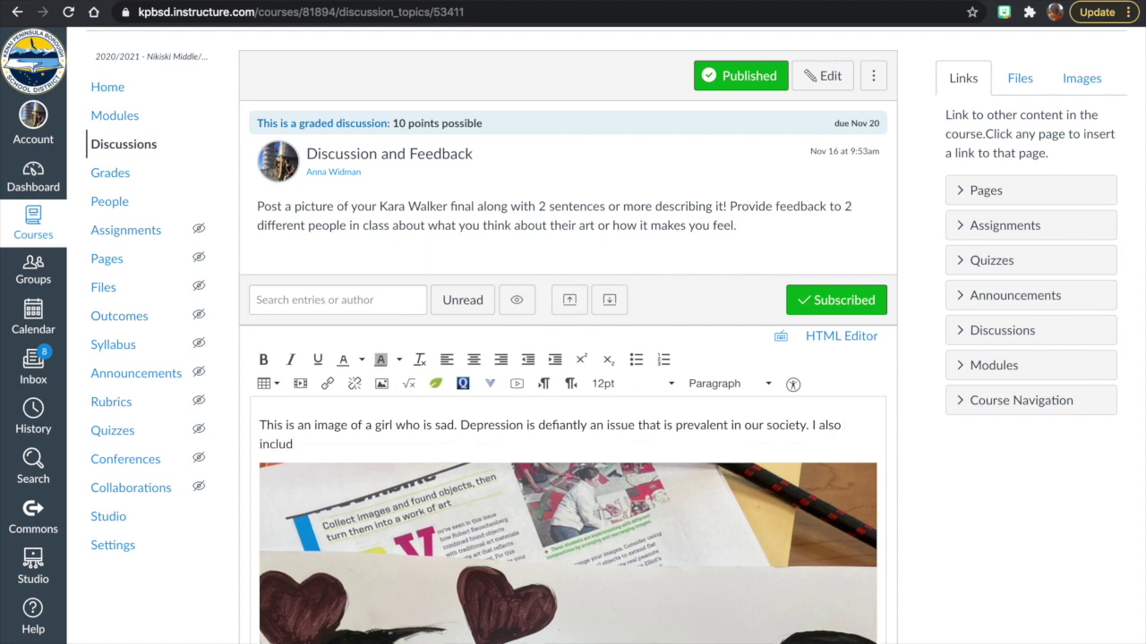
type("in")
type("g a ")
type("gi")
type("withballo")
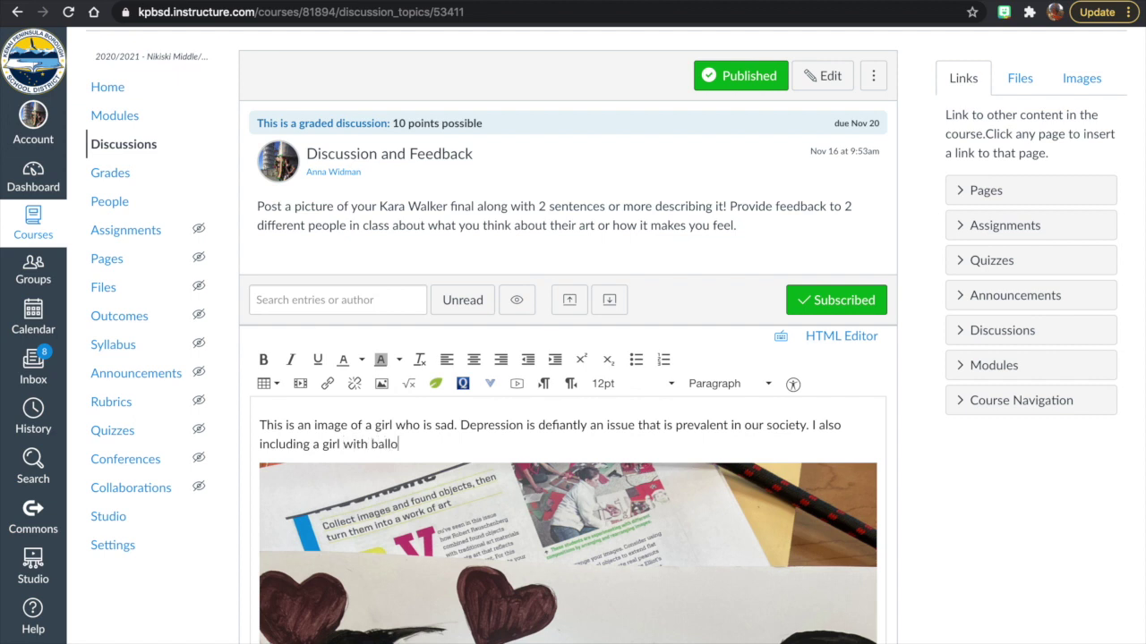
type("e")
key("BackSpace")
type("llo")
type("oon")
Post the reply to the Discussion and Feedback thread.
scroll(787, 535, "down", 5)
scroll(787, 534, "down", 3)
scroll(788, 534, "down", 2)
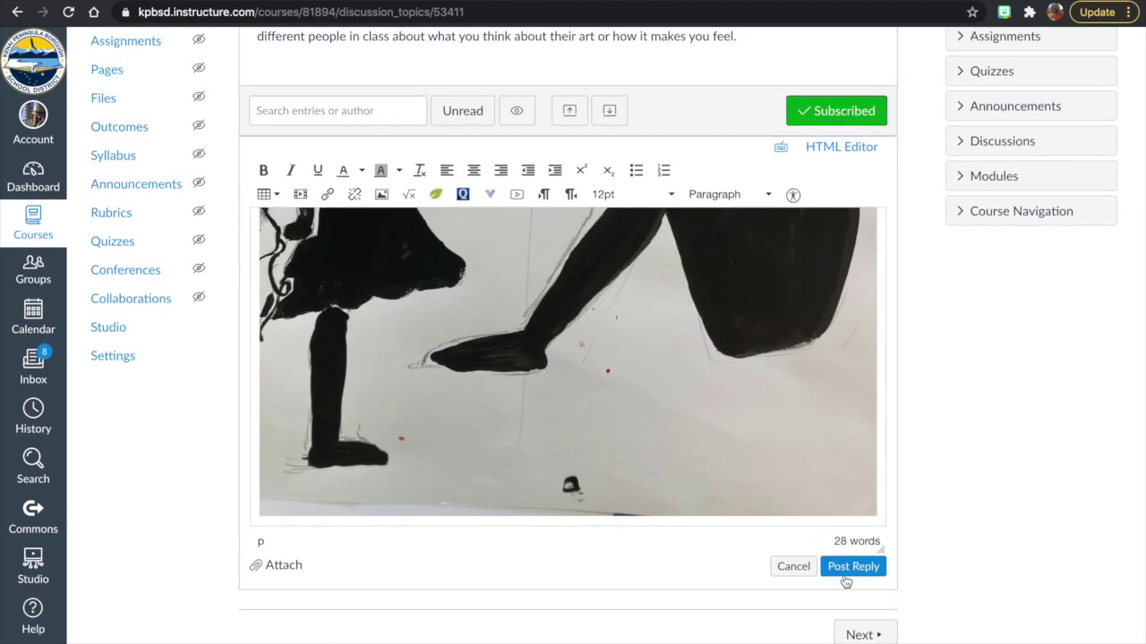
left_click(848, 571)
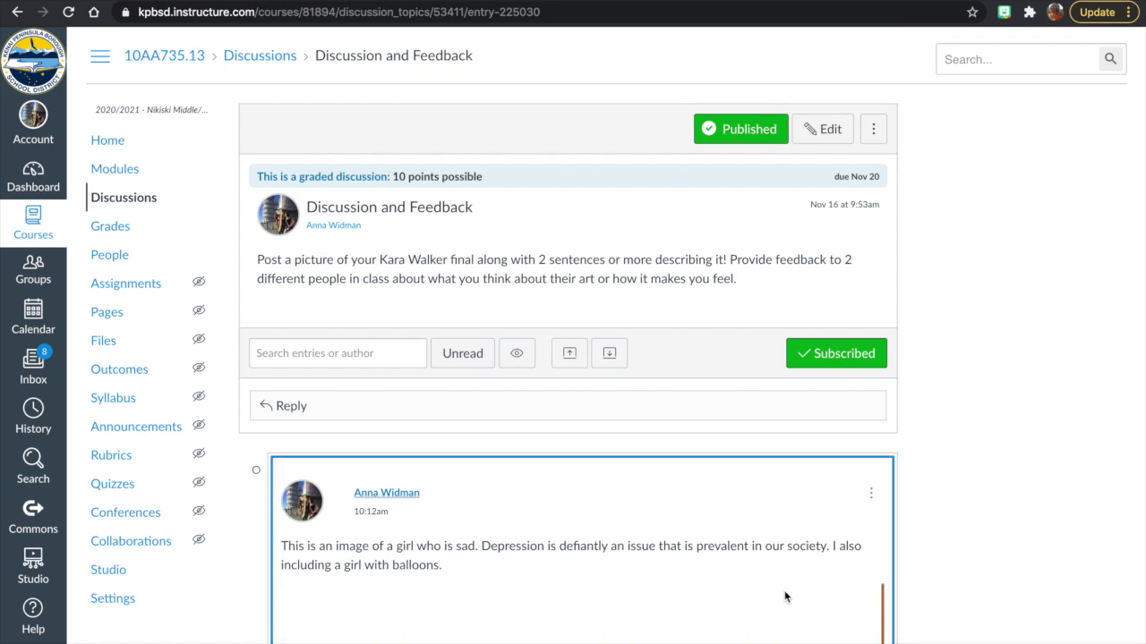
Scroll through the posted reply to check the description and photo.
scroll(785, 596, "down", 2)
scroll(786, 596, "down", 3)
scroll(784, 596, "down", 5)
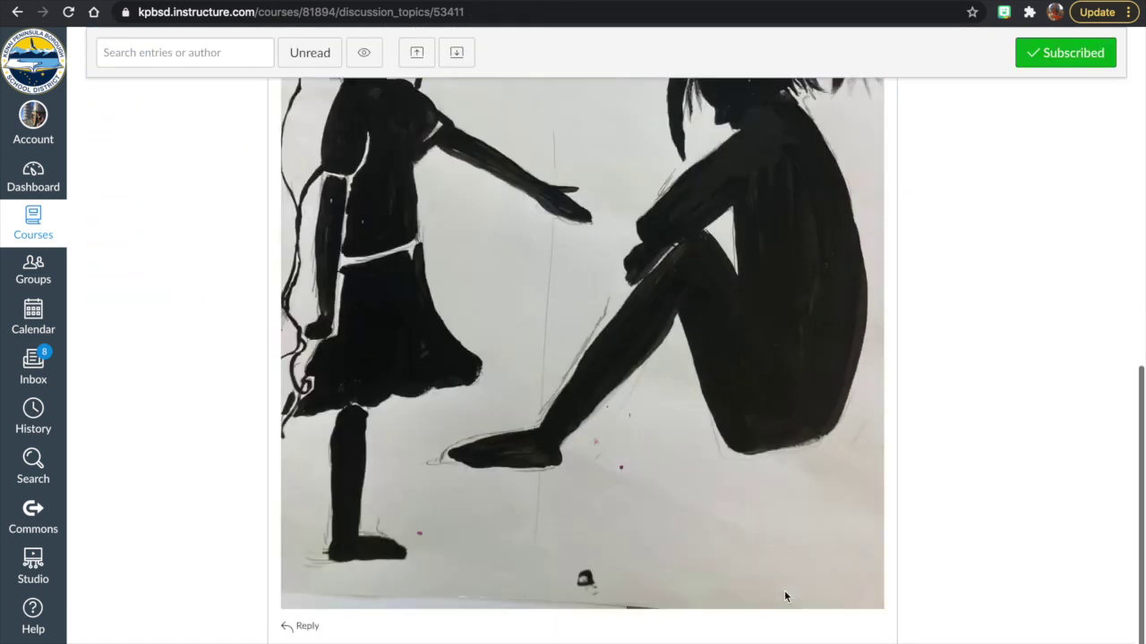
scroll(784, 596, "down", 2)
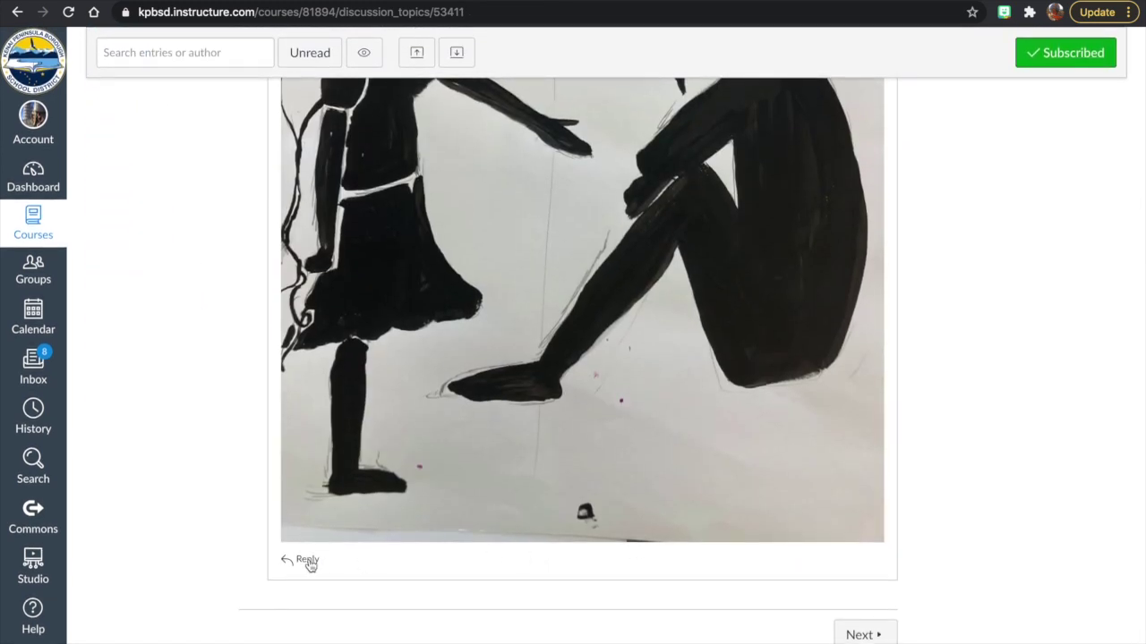
scroll(314, 569, "up", 2)
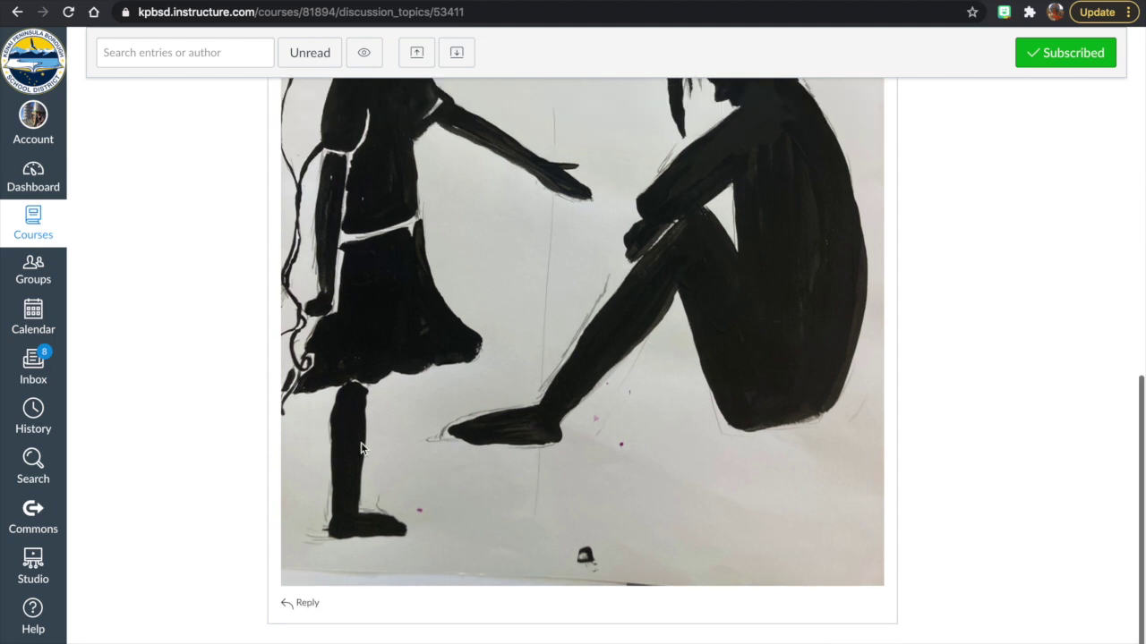
scroll(331, 529, "up", 5)
scroll(345, 493, "up", 3)
scroll(358, 456, "up", 3)
scroll(362, 448, "up", 3)
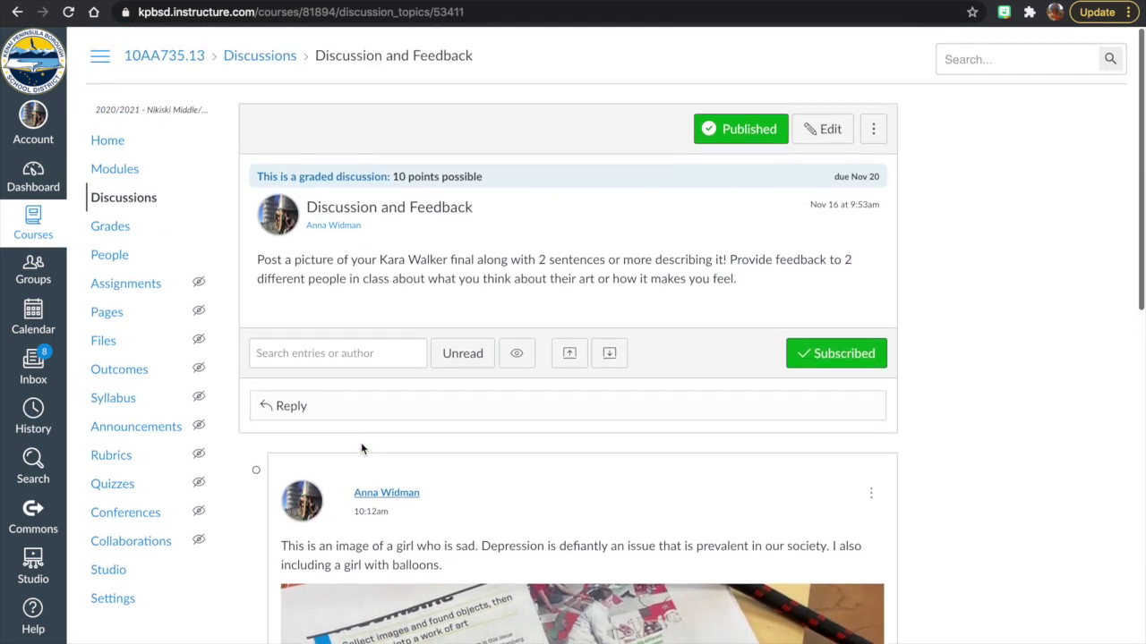
scroll(361, 449, "down", 1)
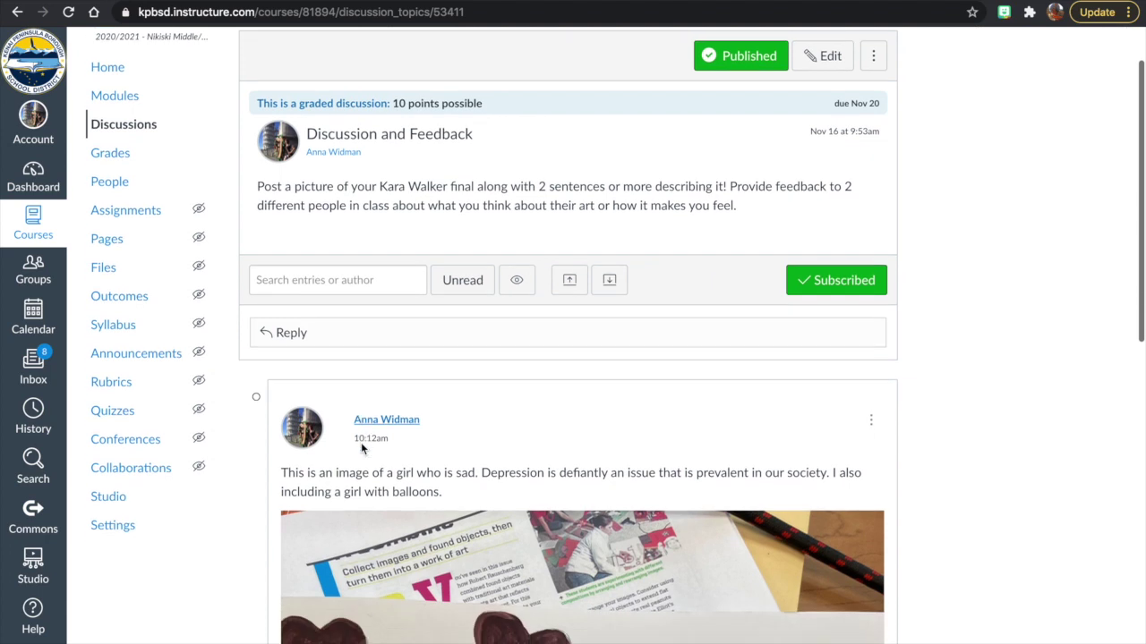
scroll(362, 449, "down", 4)
scroll(361, 448, "down", 1)
scroll(362, 448, "down", 2)
scroll(361, 448, "up", 2)
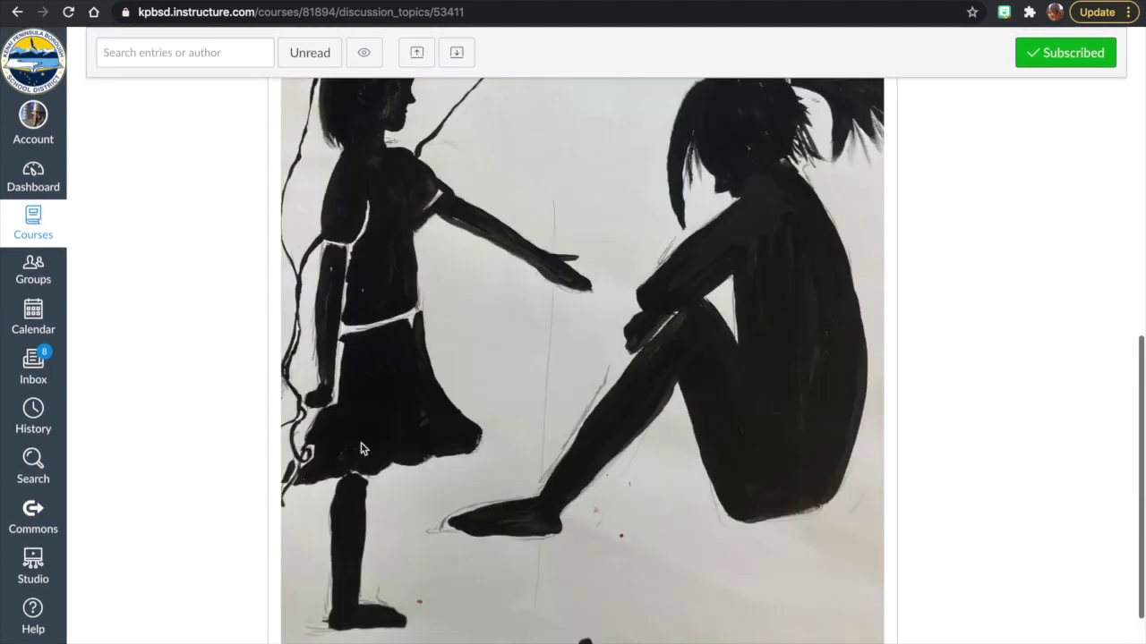
scroll(362, 448, "up", 3)
scroll(361, 449, "up", 2)
scroll(361, 449, "up", 4)
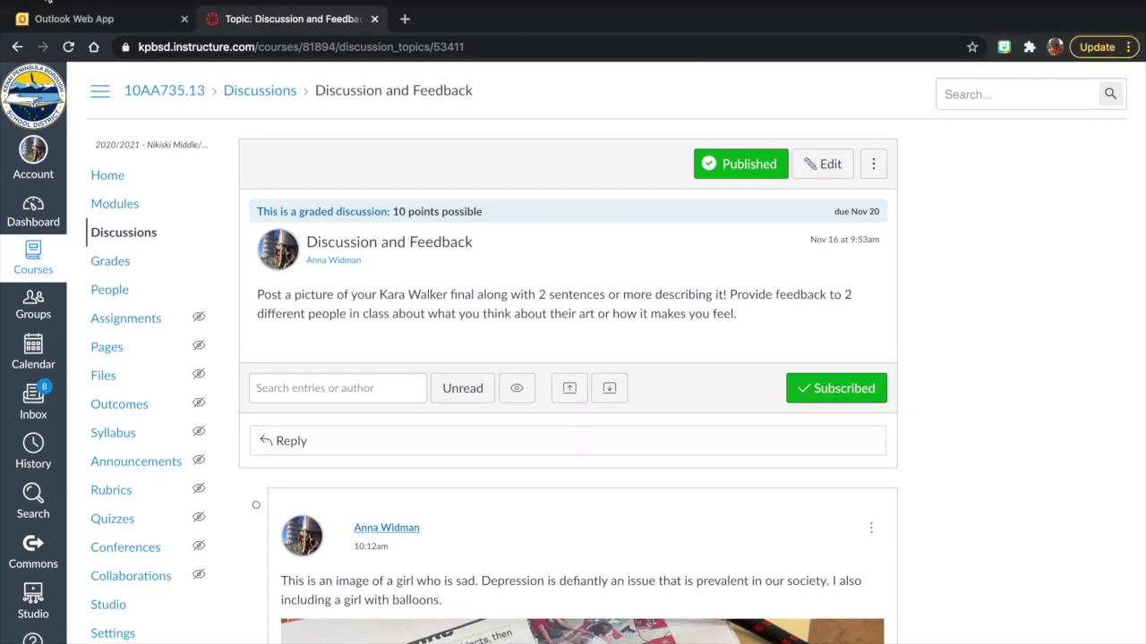
Exit Chrome full screen and bring up QuickTime Player's quit option.
key("ctrl+super+f")
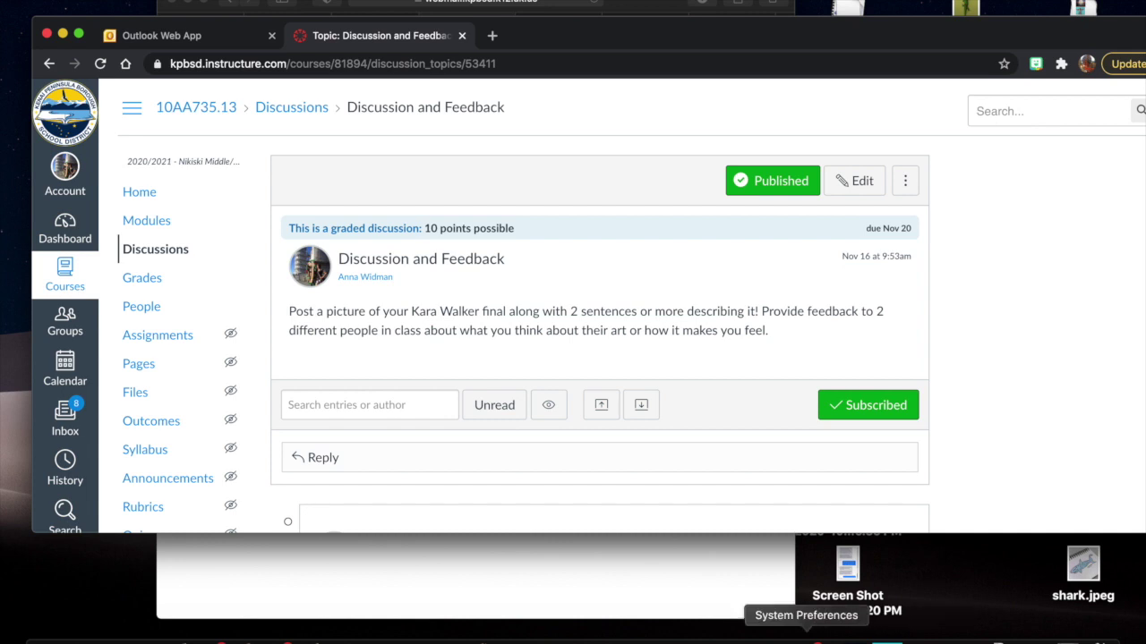
left_click(739, 637)
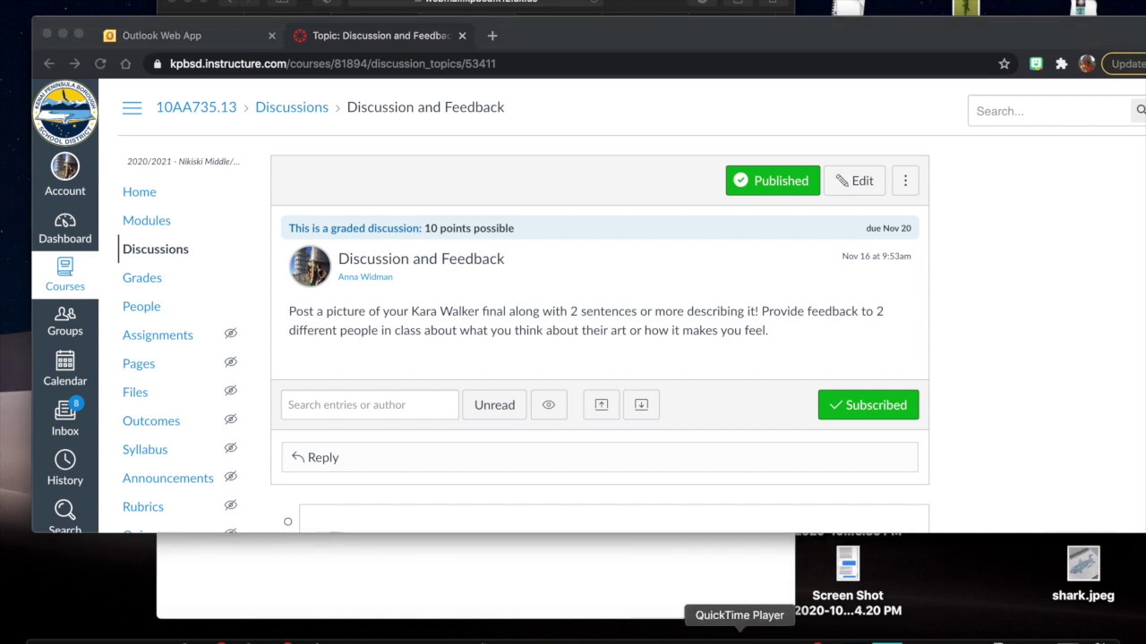
left_click(81, 2)
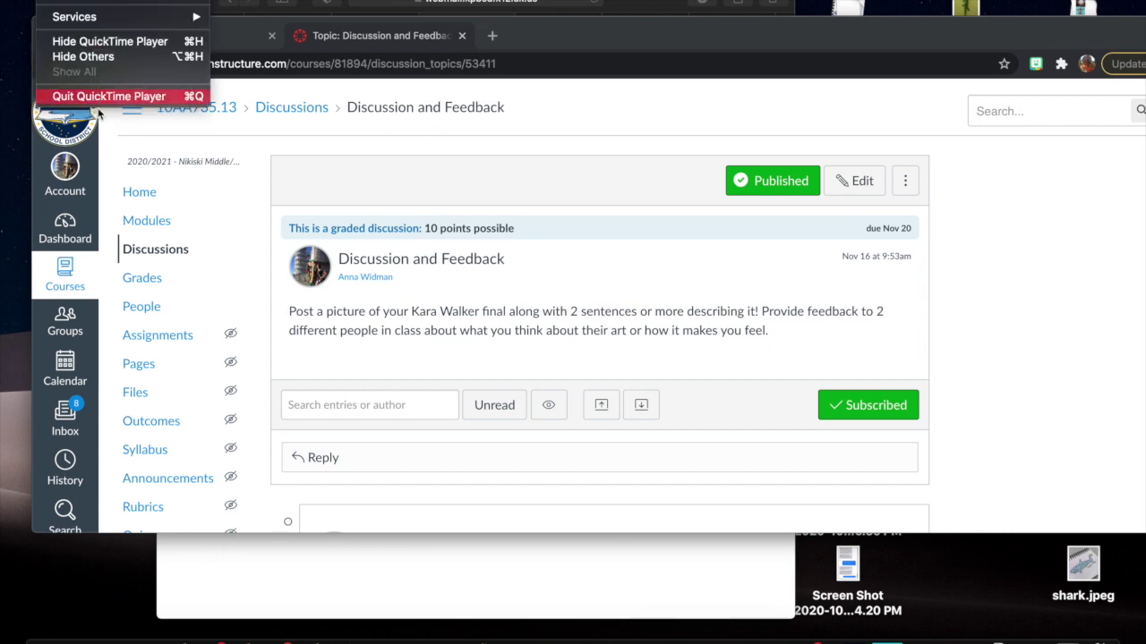